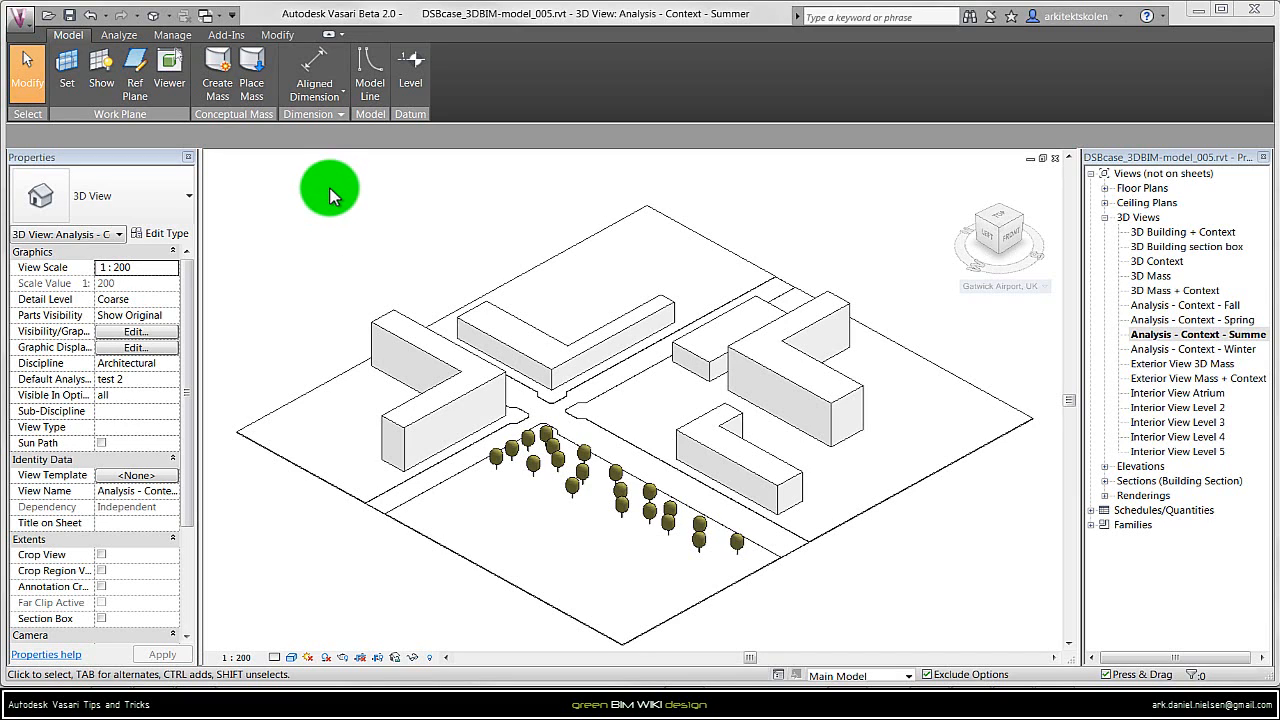
- Turn on shadows and display the sun path in the Analysis - Context - Summer 3D view
left_click(117, 36)
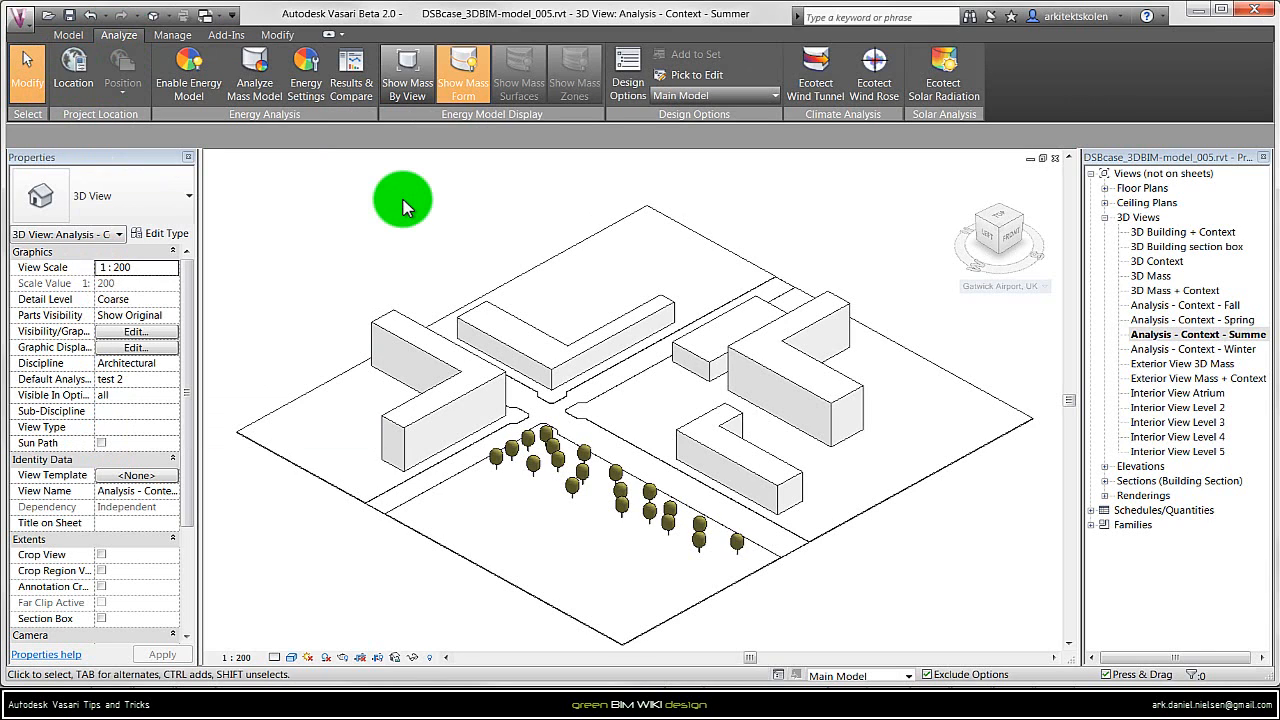
left_click(1146, 308)
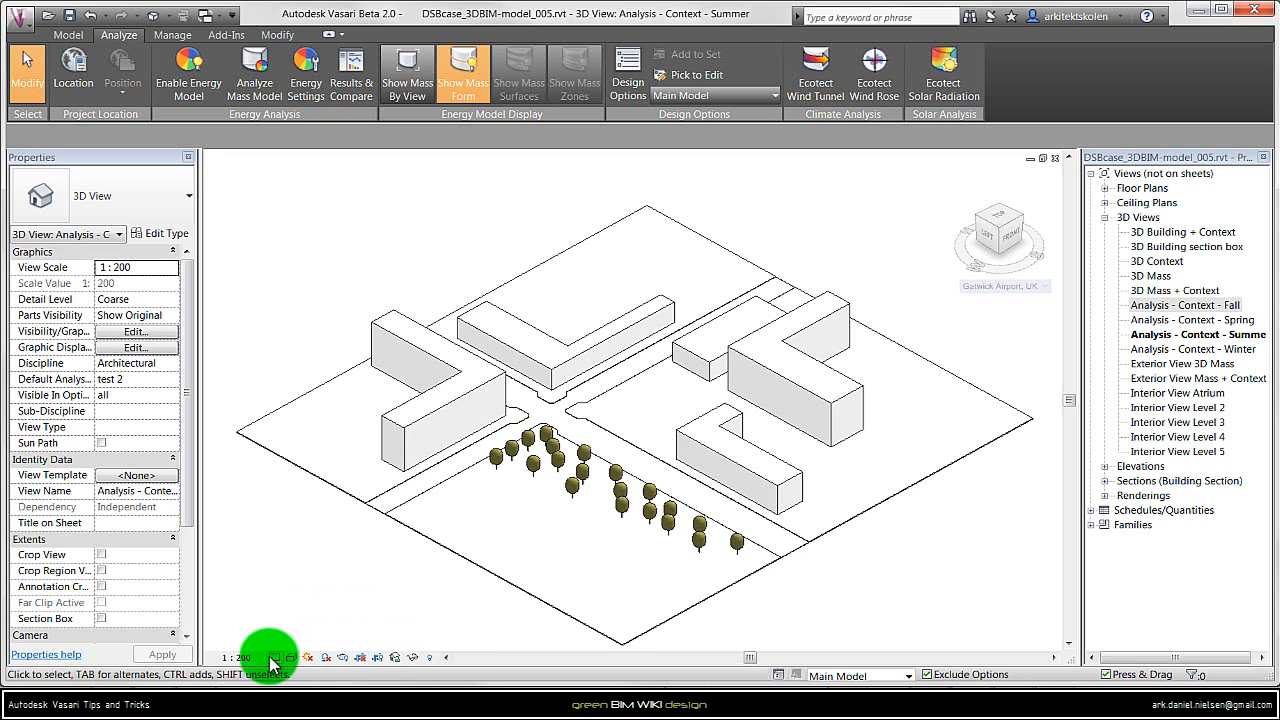
left_click(327, 658)
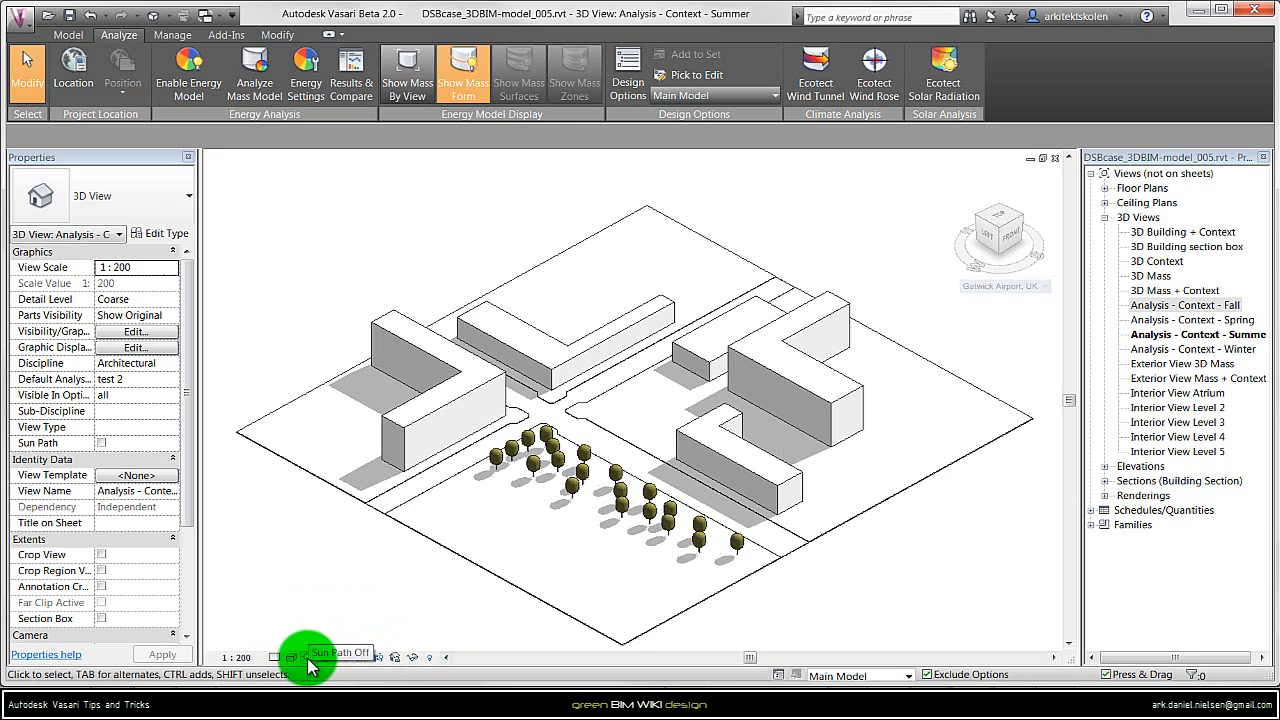
left_click(308, 658)
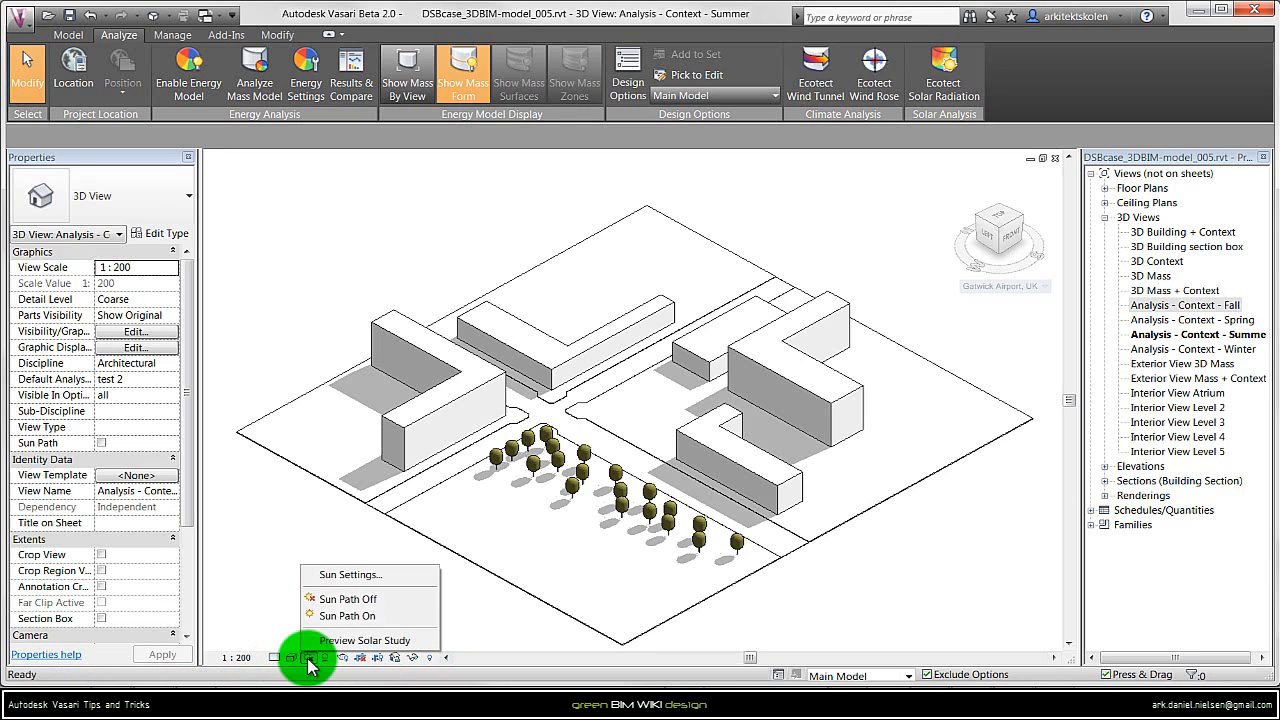
left_click(352, 617)
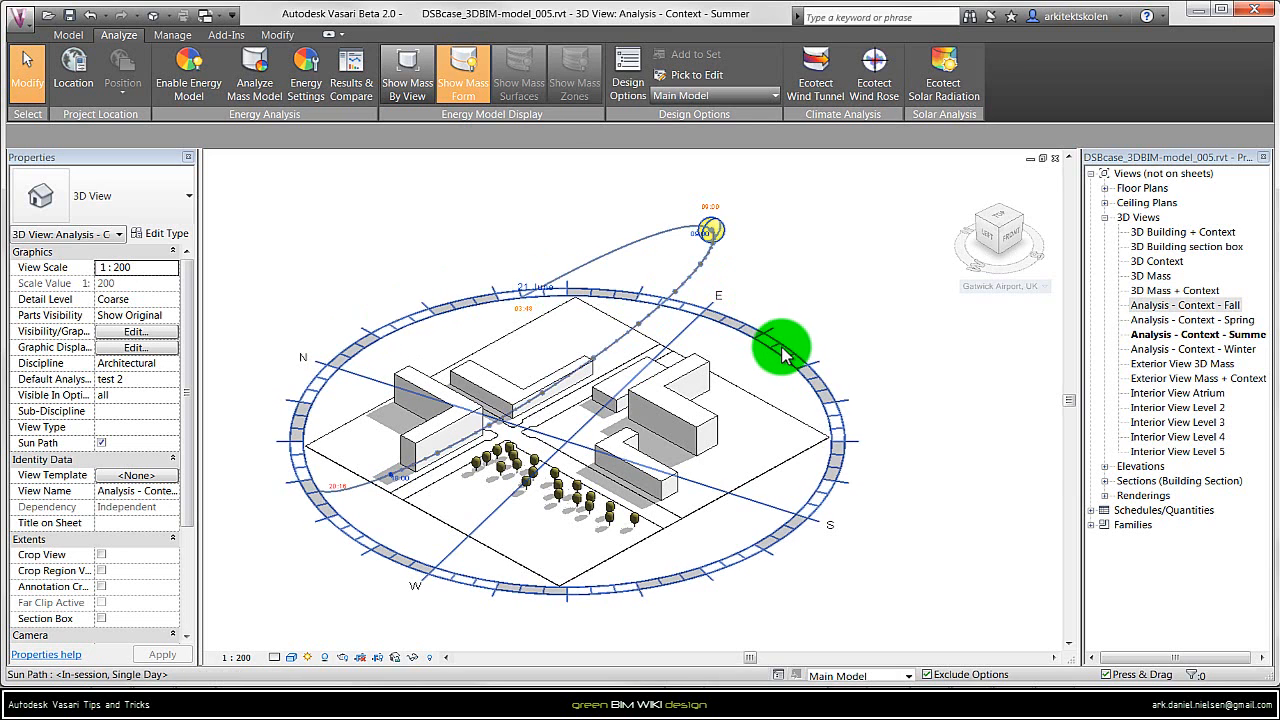
scroll(355, 309, "up", 1)
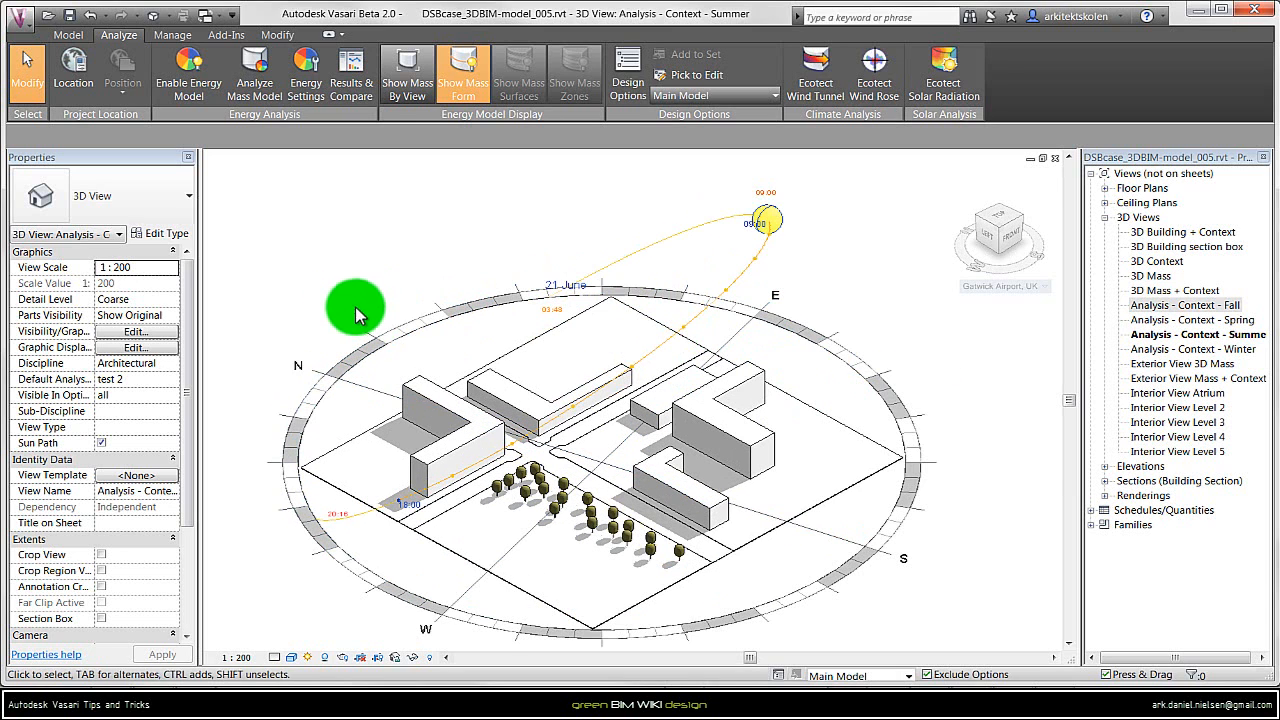
middle_click_drag(422, 325, 426, 302)
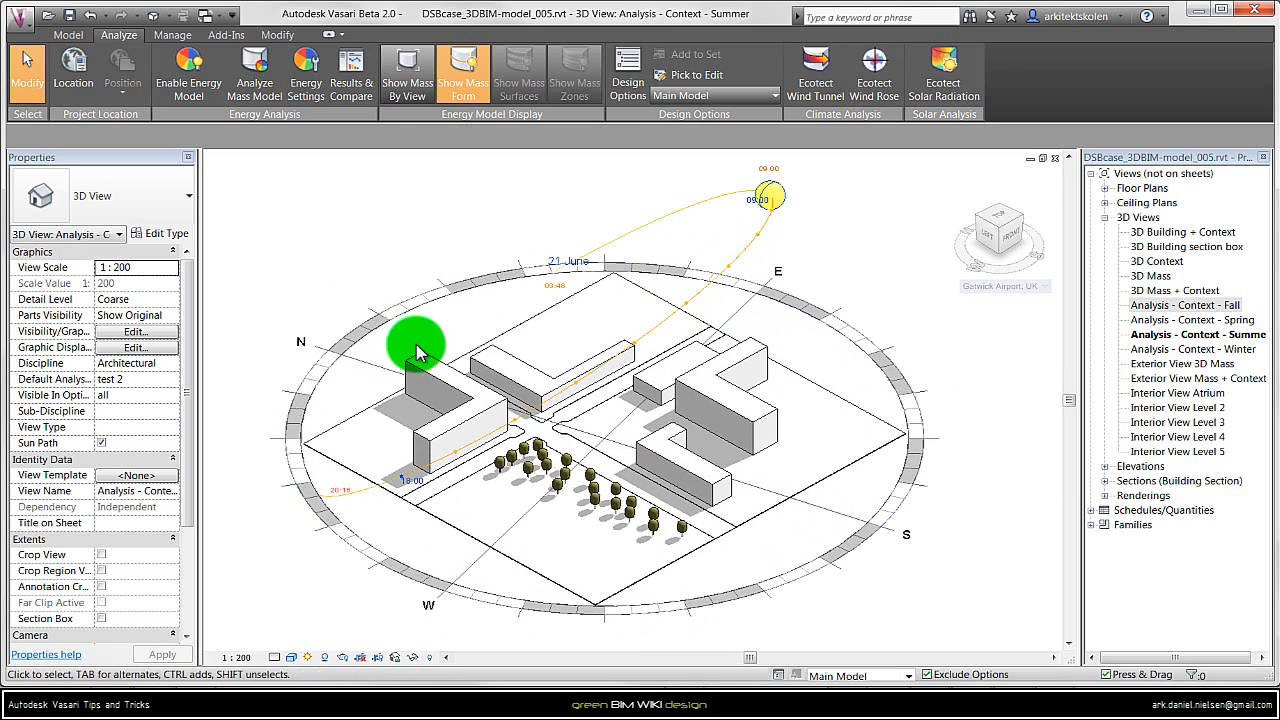
left_click(297, 276)
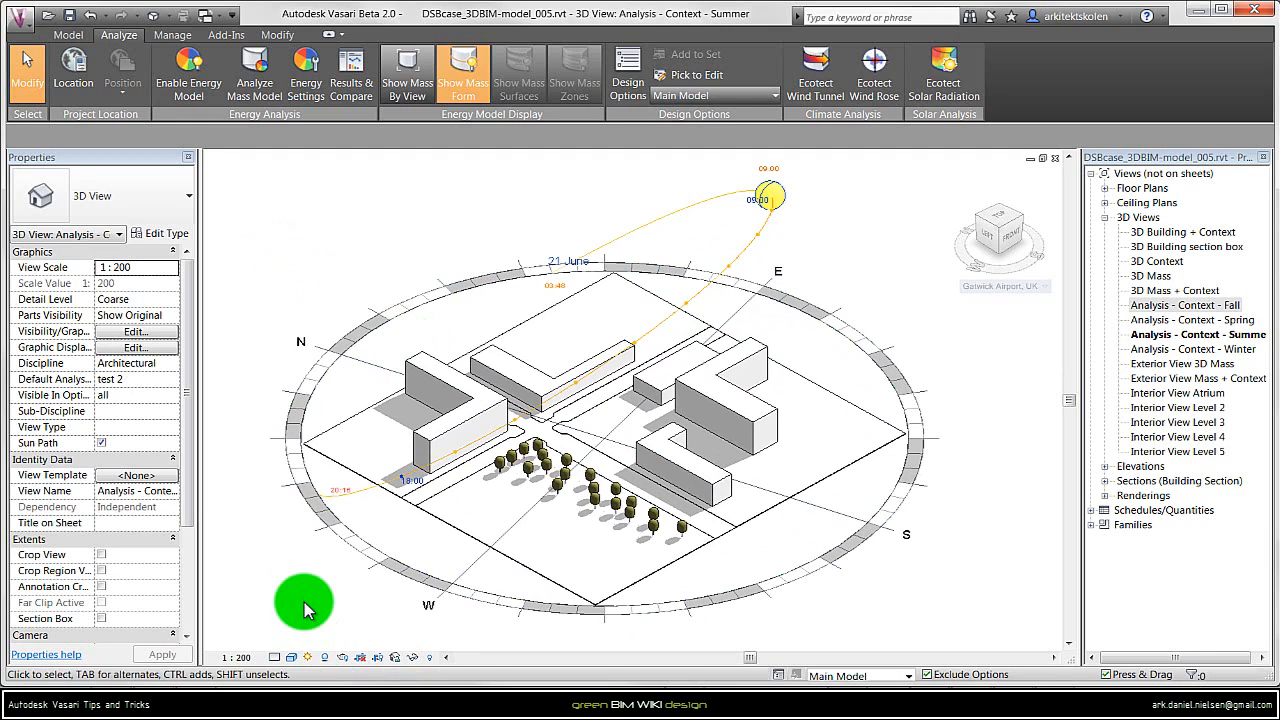
- Apply the single-day Summer Solstice Solar Study preset in the sun settings
left_click(309, 658)
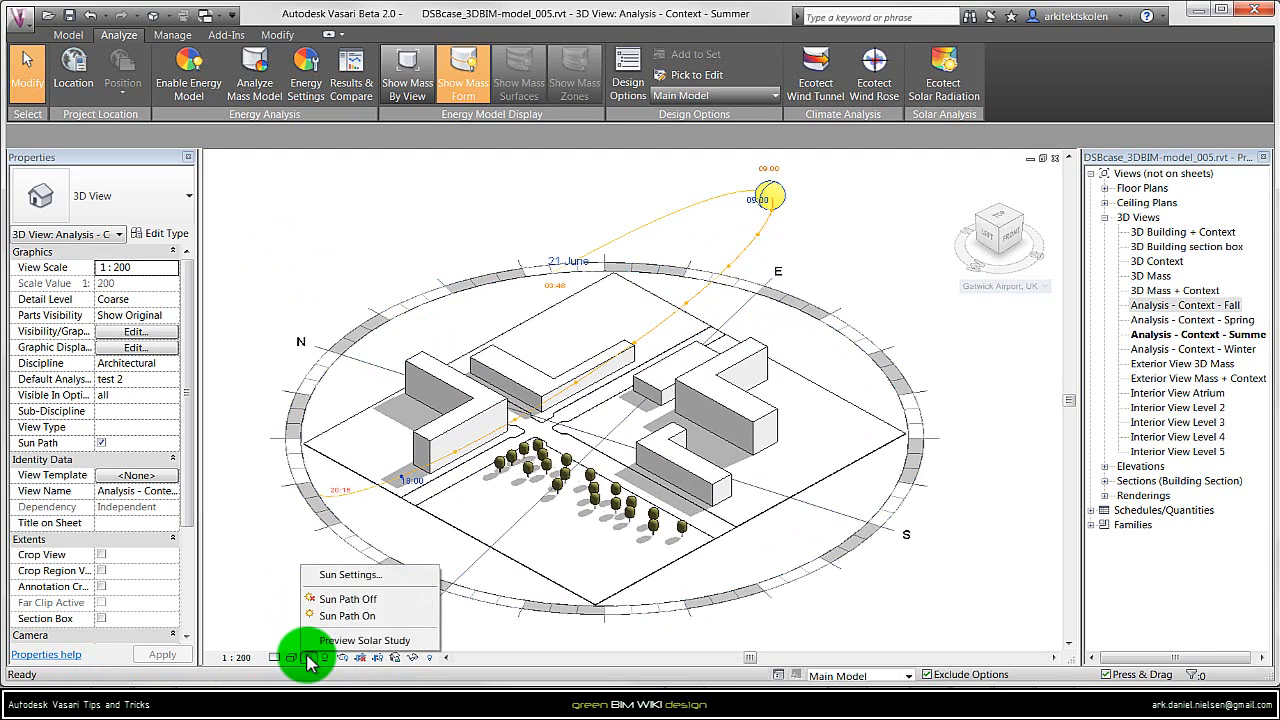
left_click(340, 576)
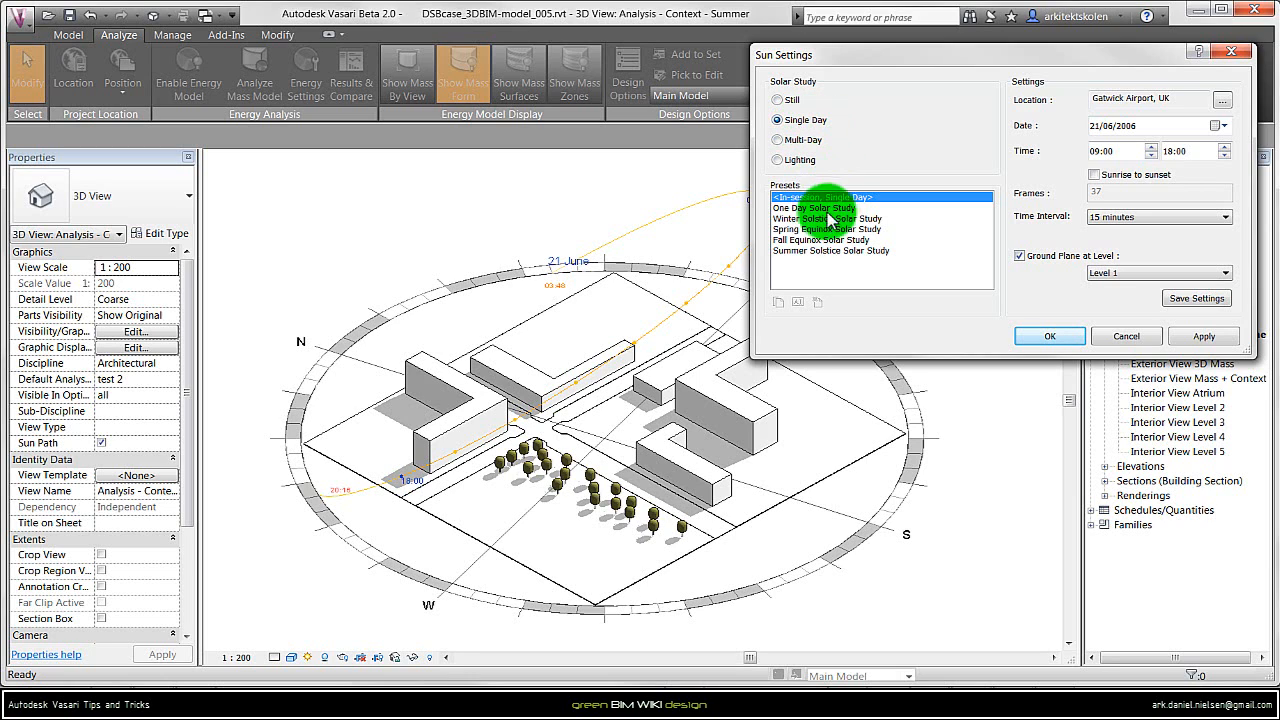
left_click(828, 218)
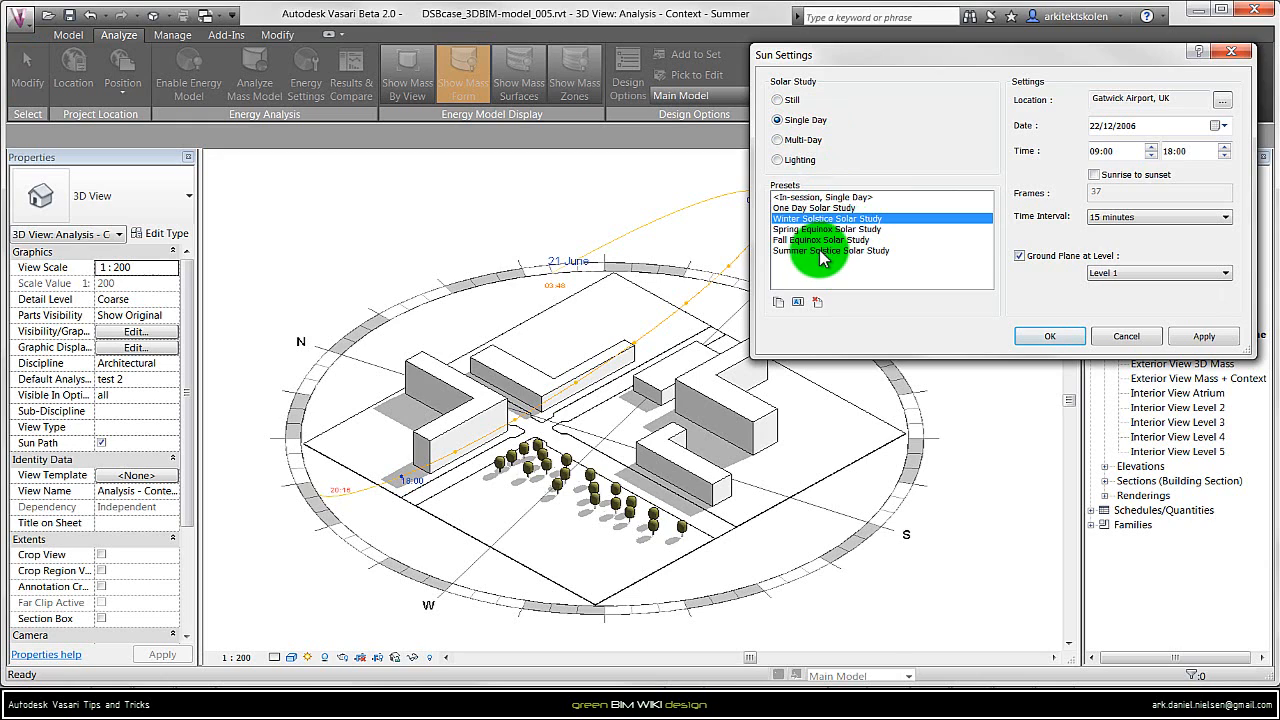
left_click(812, 251)
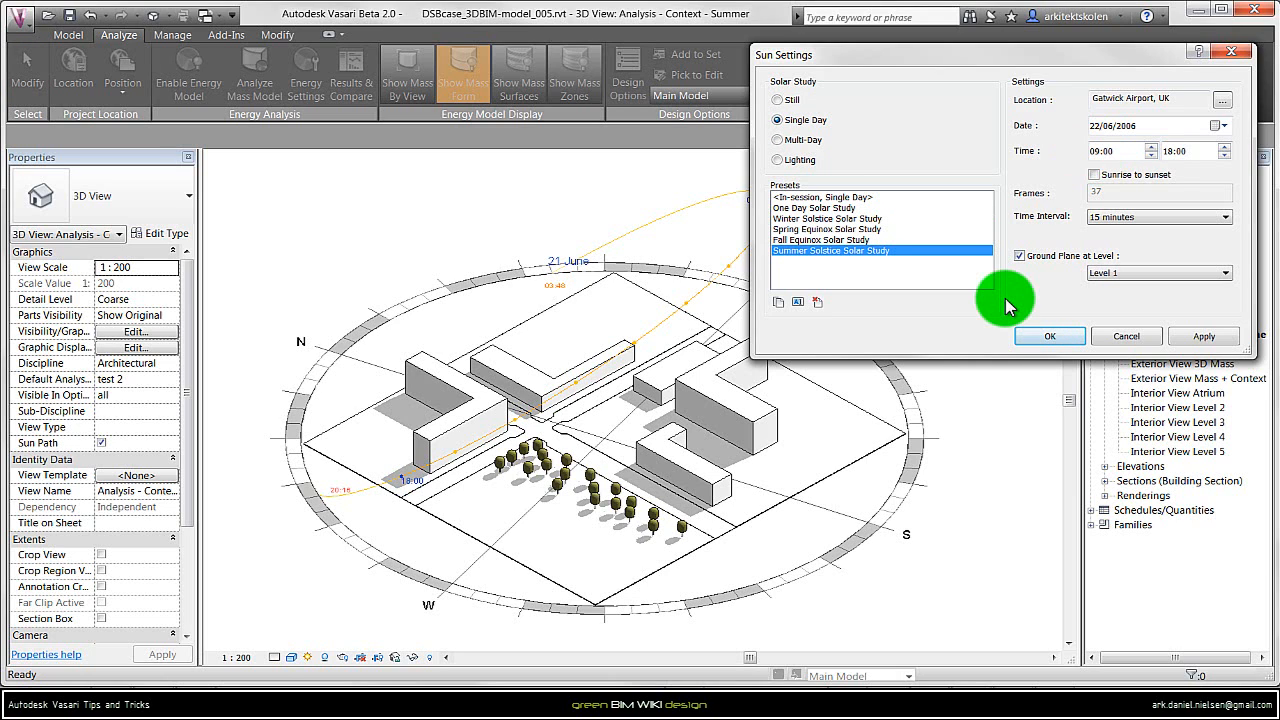
left_click(1049, 336)
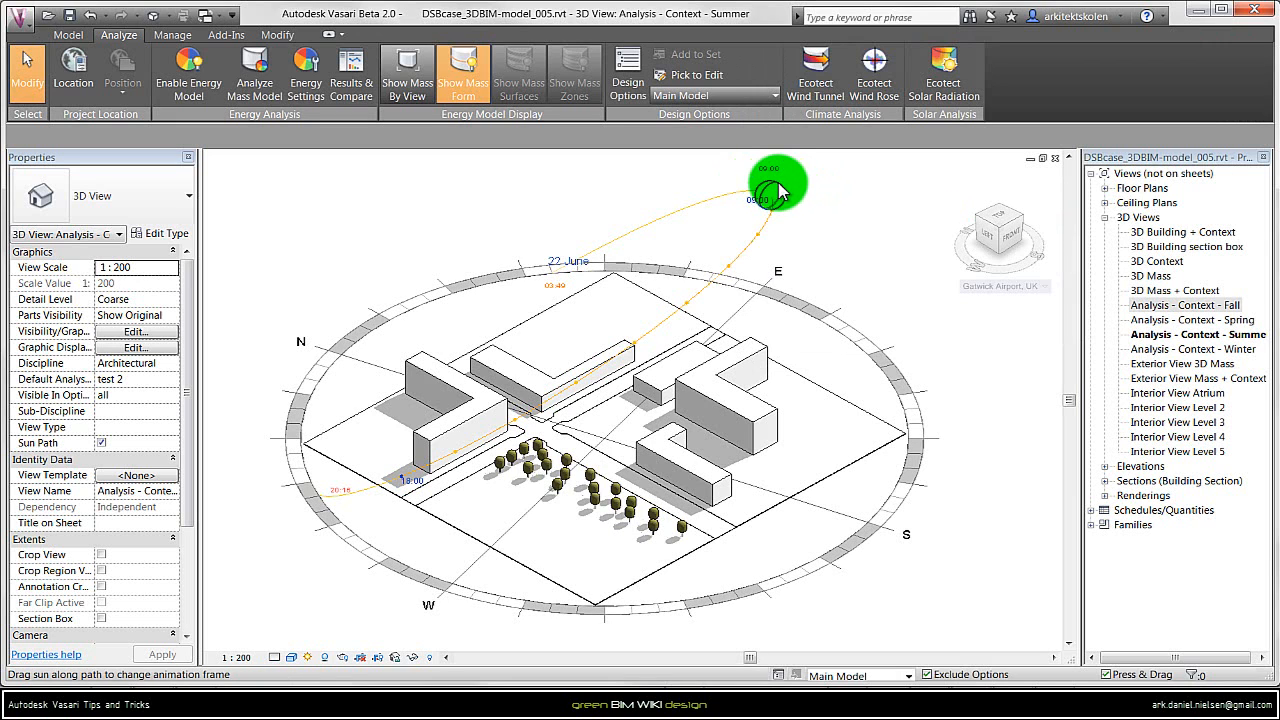
- Move the sun along its path to 15:00 and preview the solar study, advancing it to frame 35
mouse_move(772, 193)
left_mouse_down()
mouse_move(689, 366)
mouse_move(581, 386)
mouse_move(515, 435)
mouse_move(405, 469)
mouse_move(362, 499)
mouse_move(712, 289)
mouse_move(746, 250)
mouse_move(415, 480)
left_mouse_up()
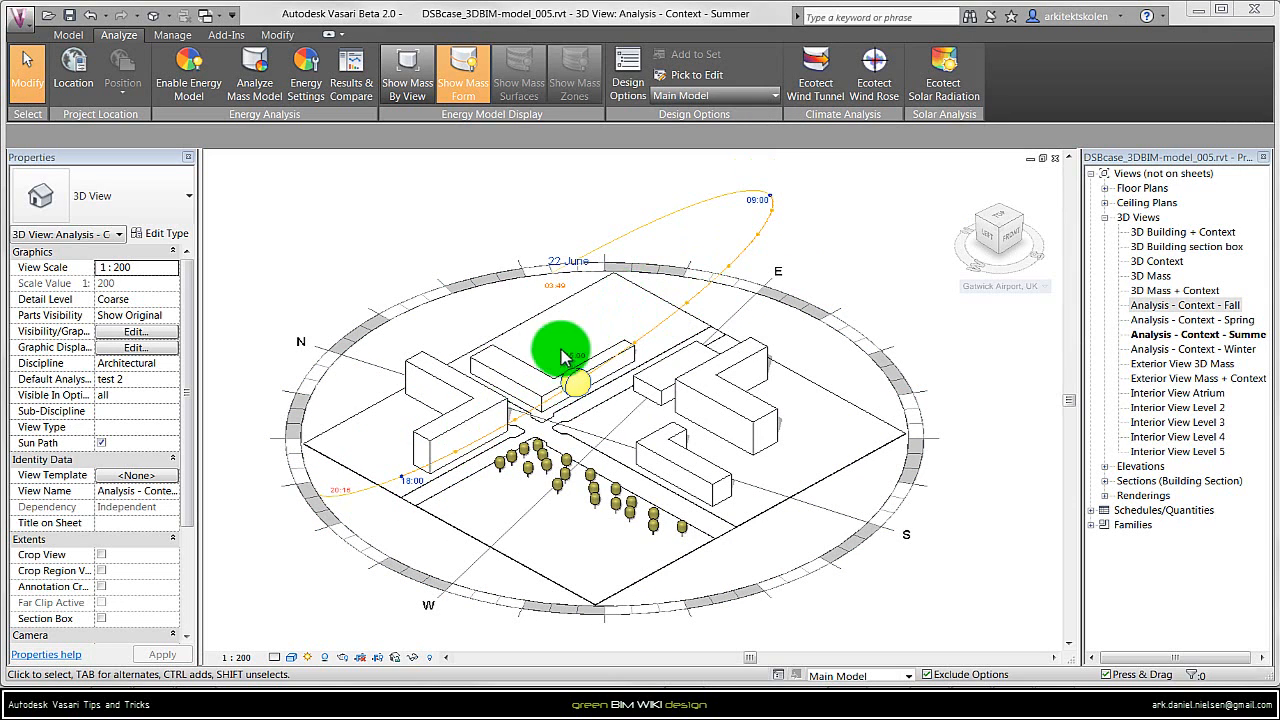
left_click(308, 657)
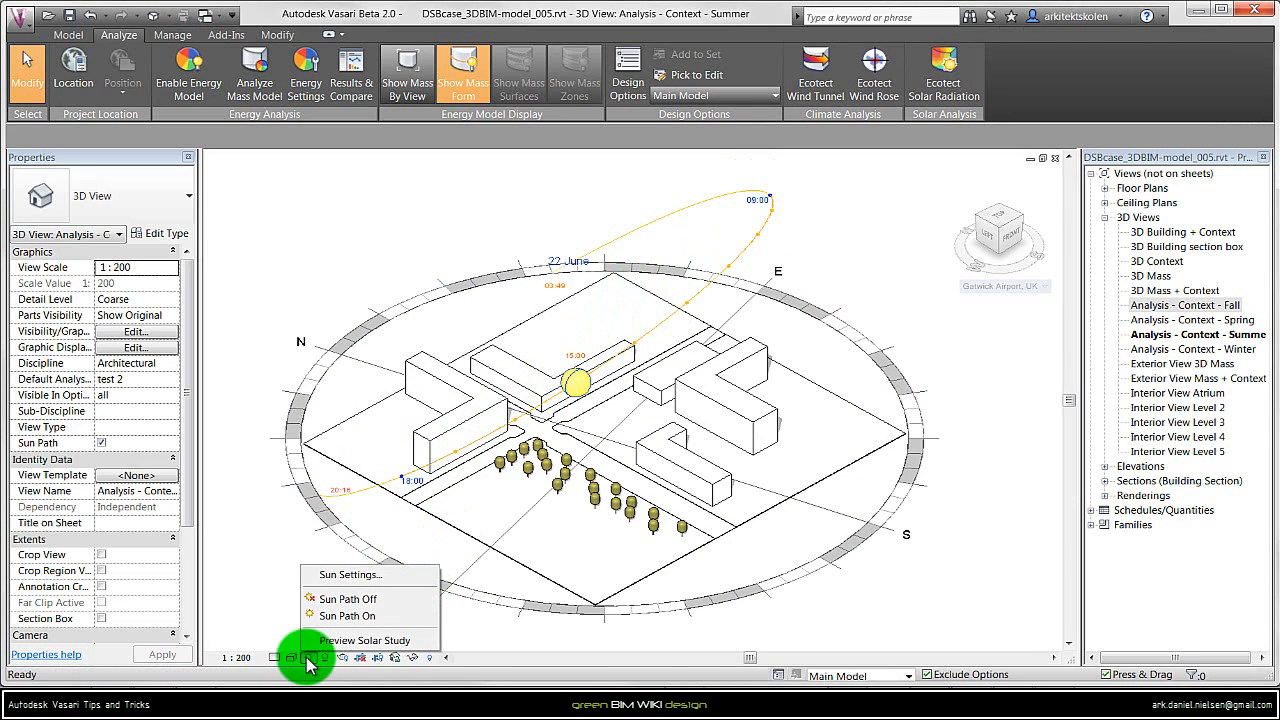
left_click(401, 643)
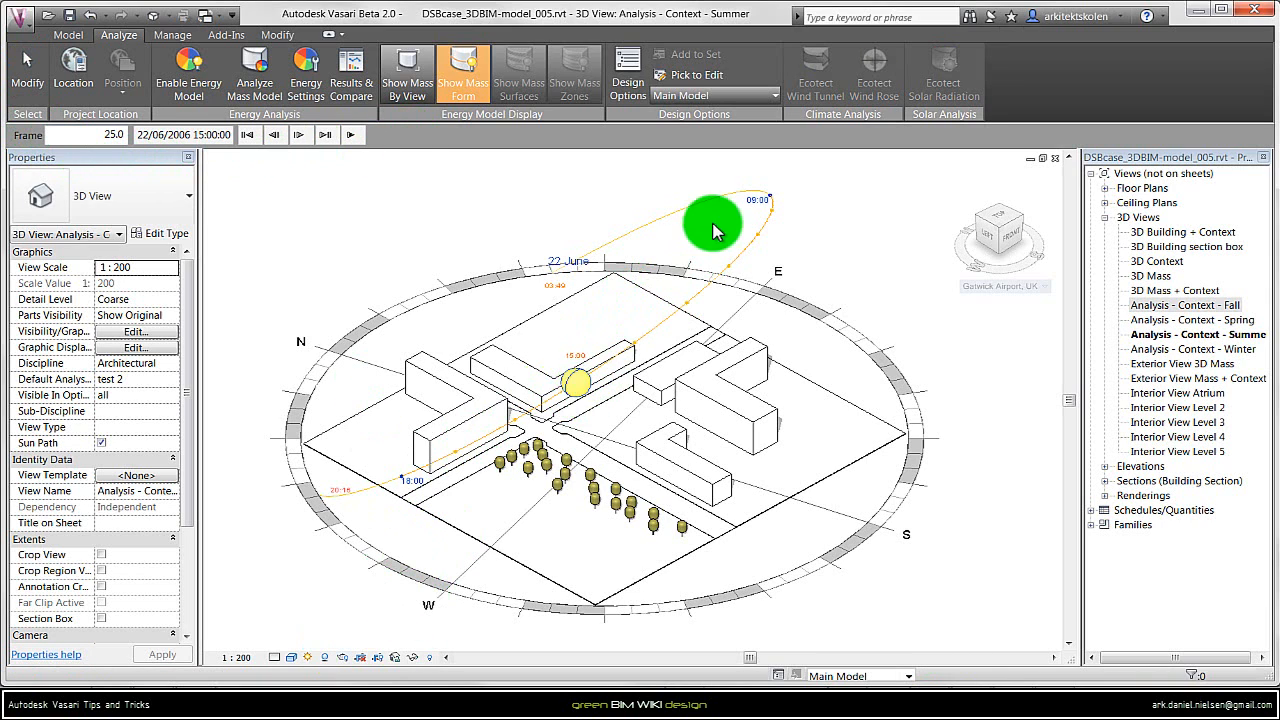
left_click(300, 136)
left_click(299, 136)
left_click(298, 136)
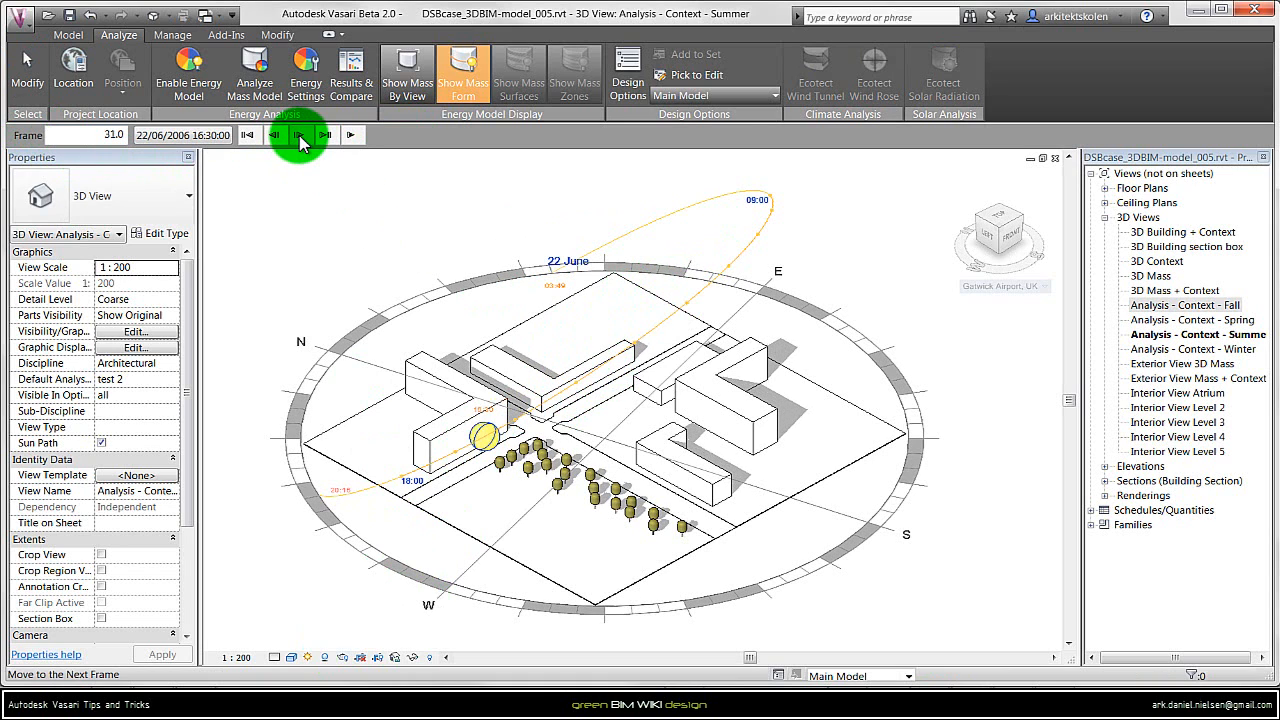
left_click(297, 136)
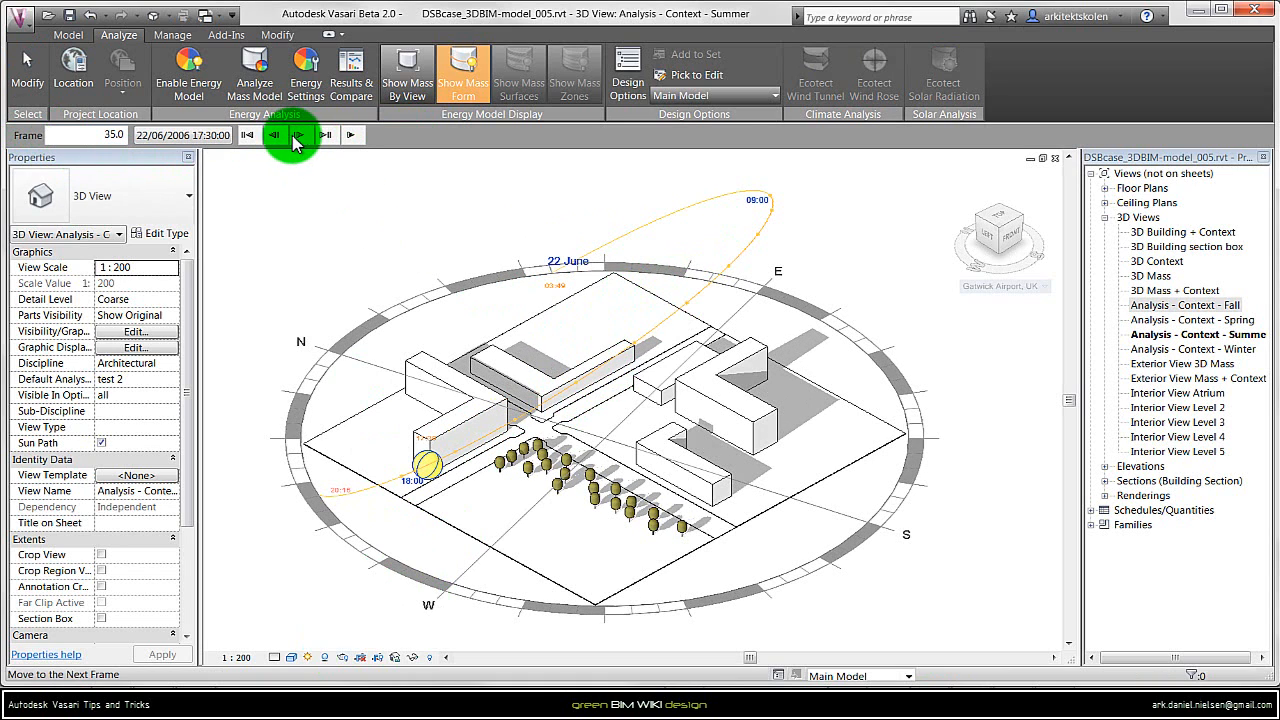
left_click(352, 136)
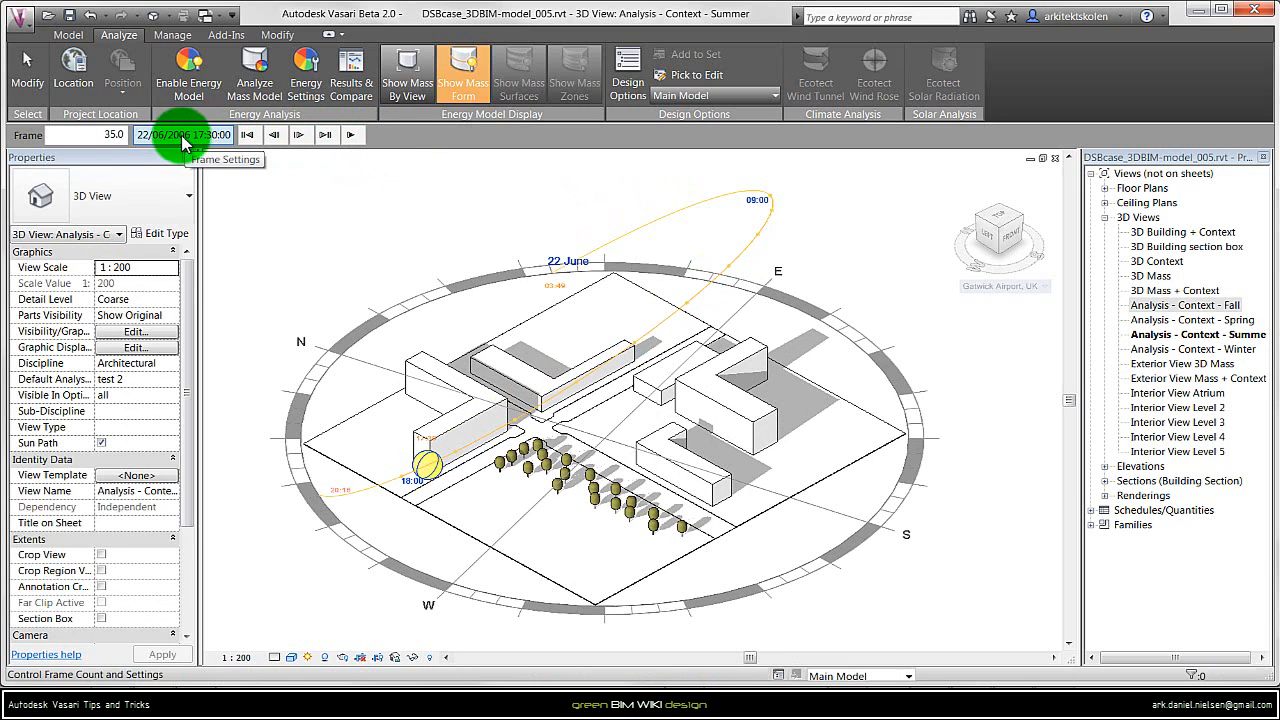
- Set the solar study's time interval to one hour and play the preview
left_click(308, 657)
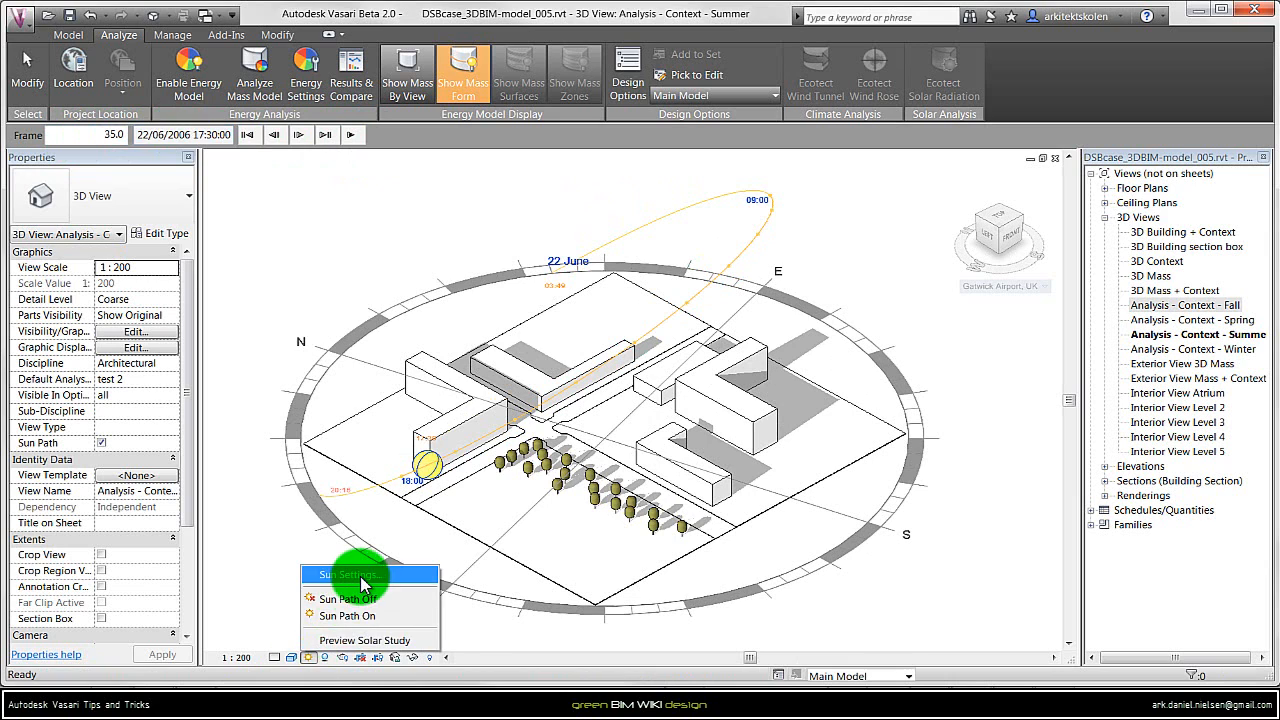
left_click(350, 575)
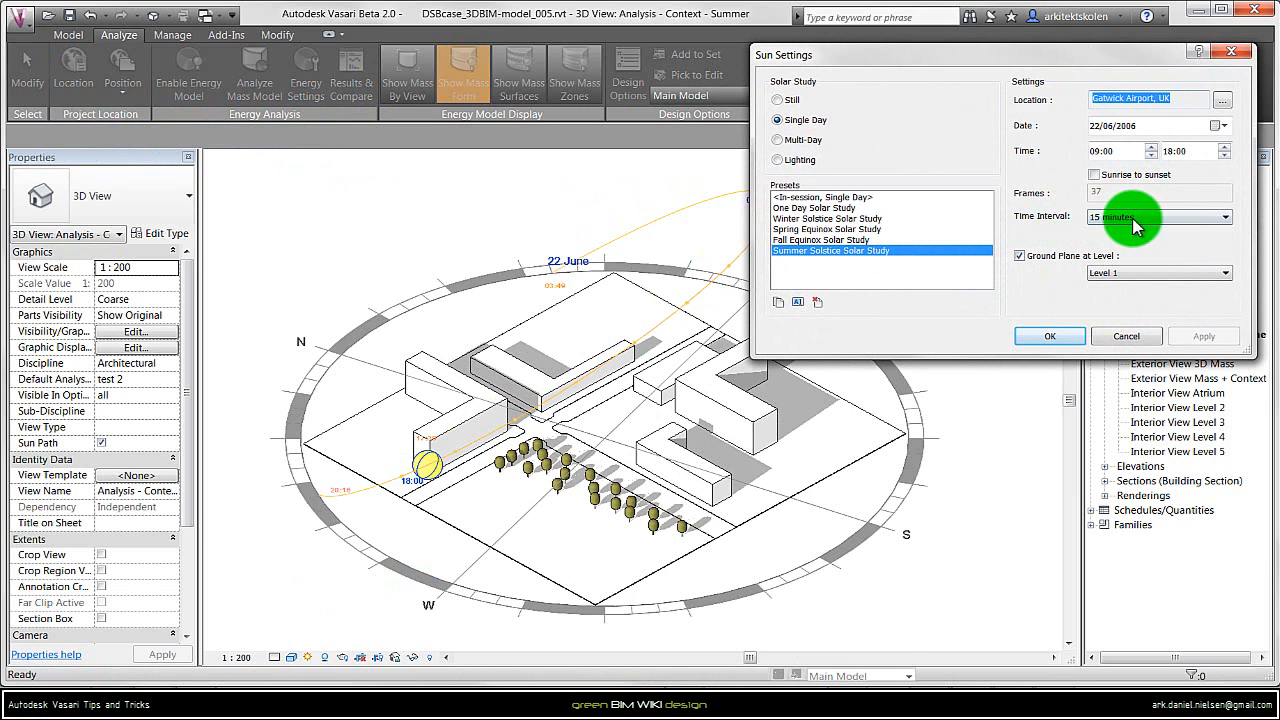
left_click(1160, 218)
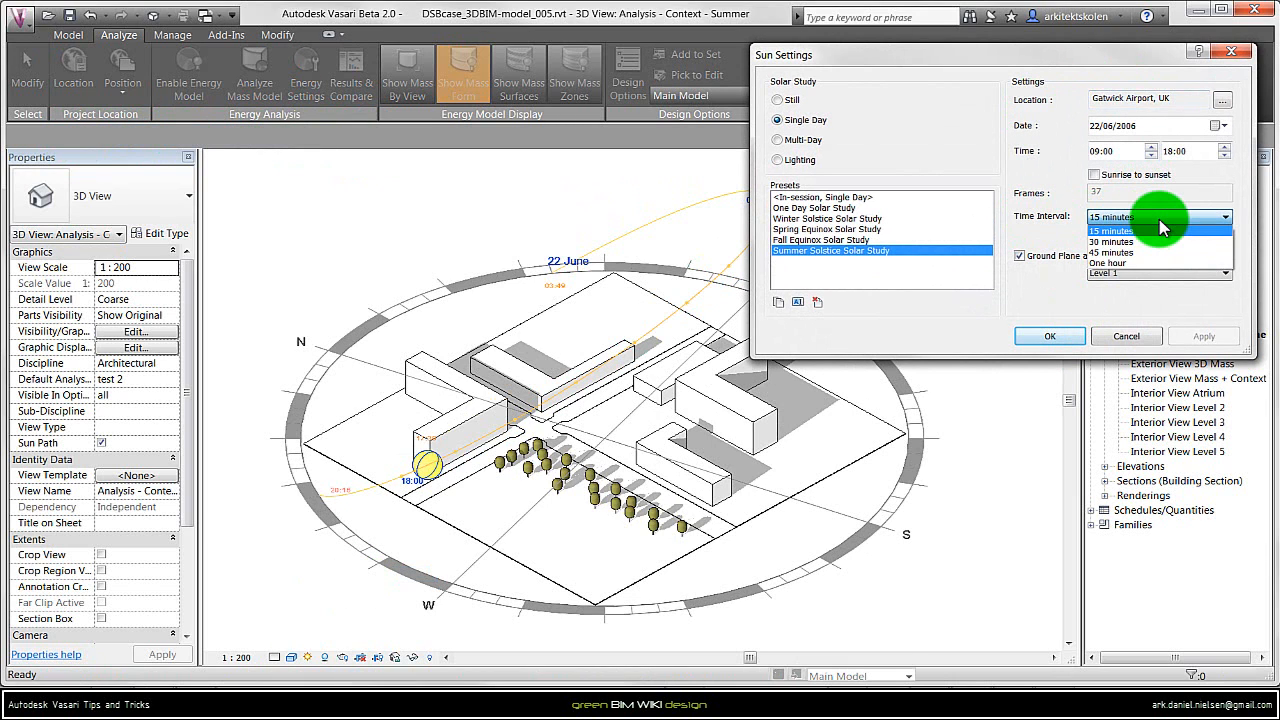
left_click(1138, 264)
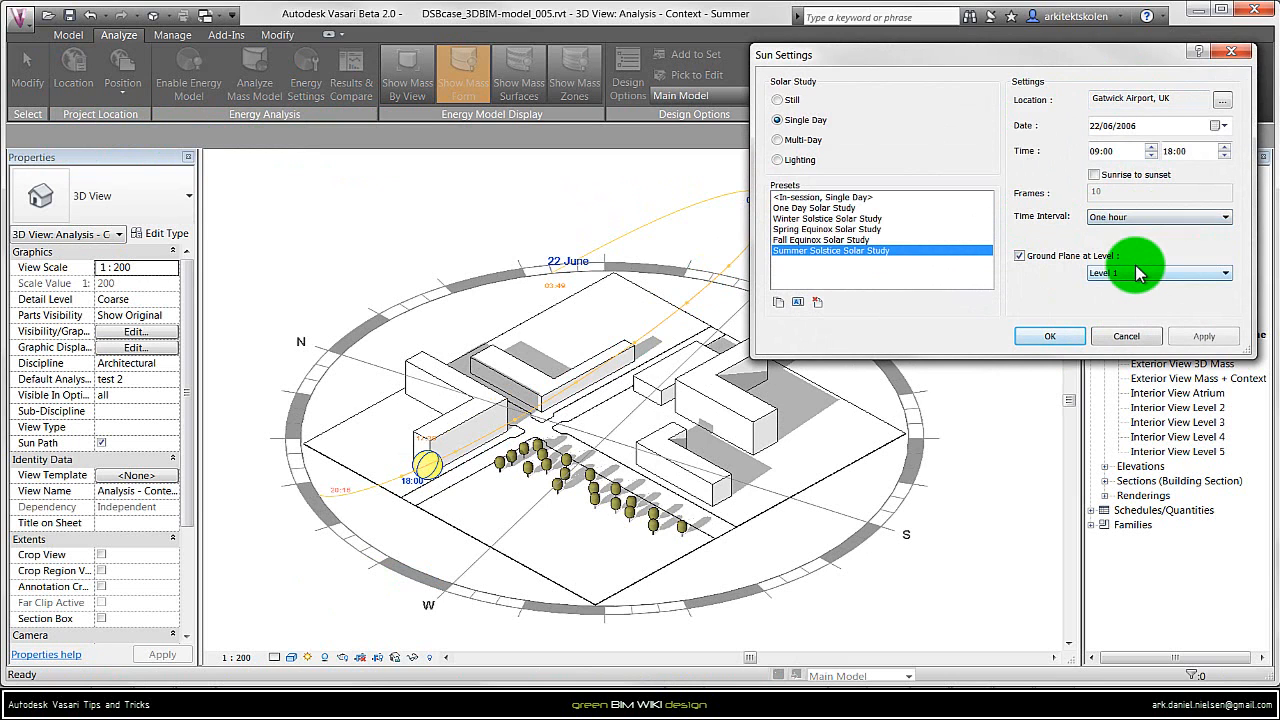
left_click(1050, 336)
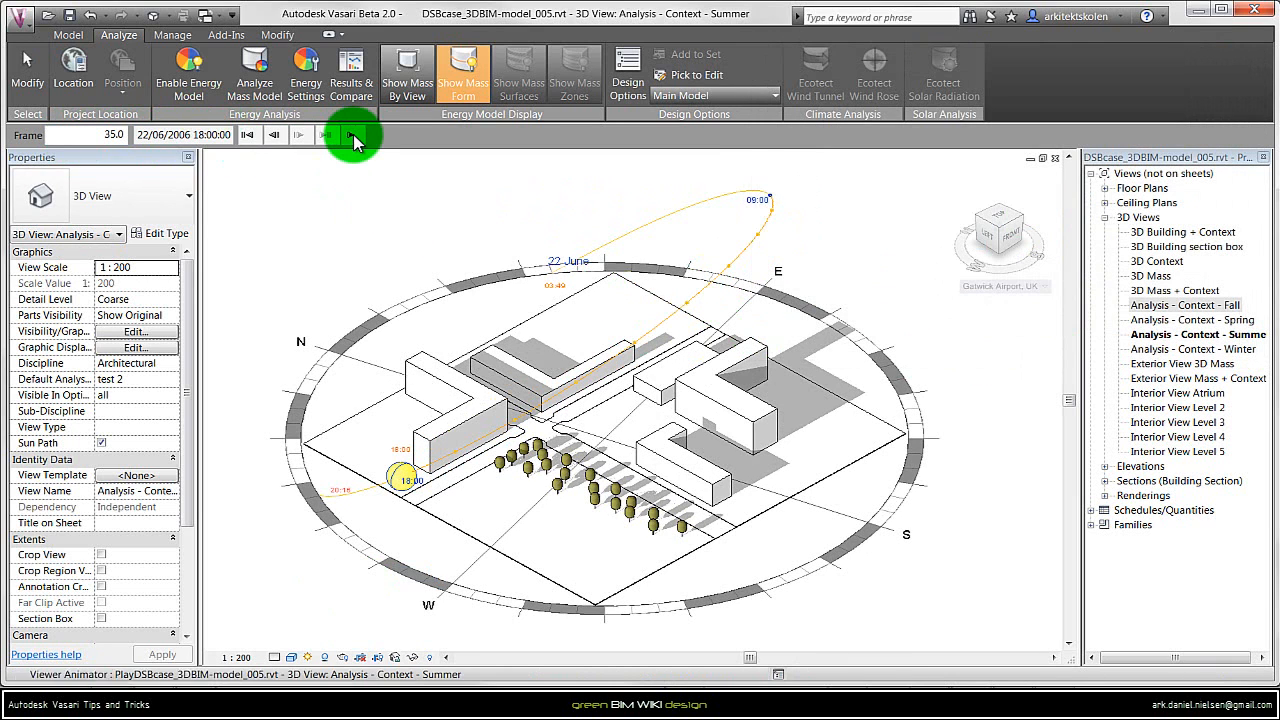
left_click(351, 135)
left_click(310, 605)
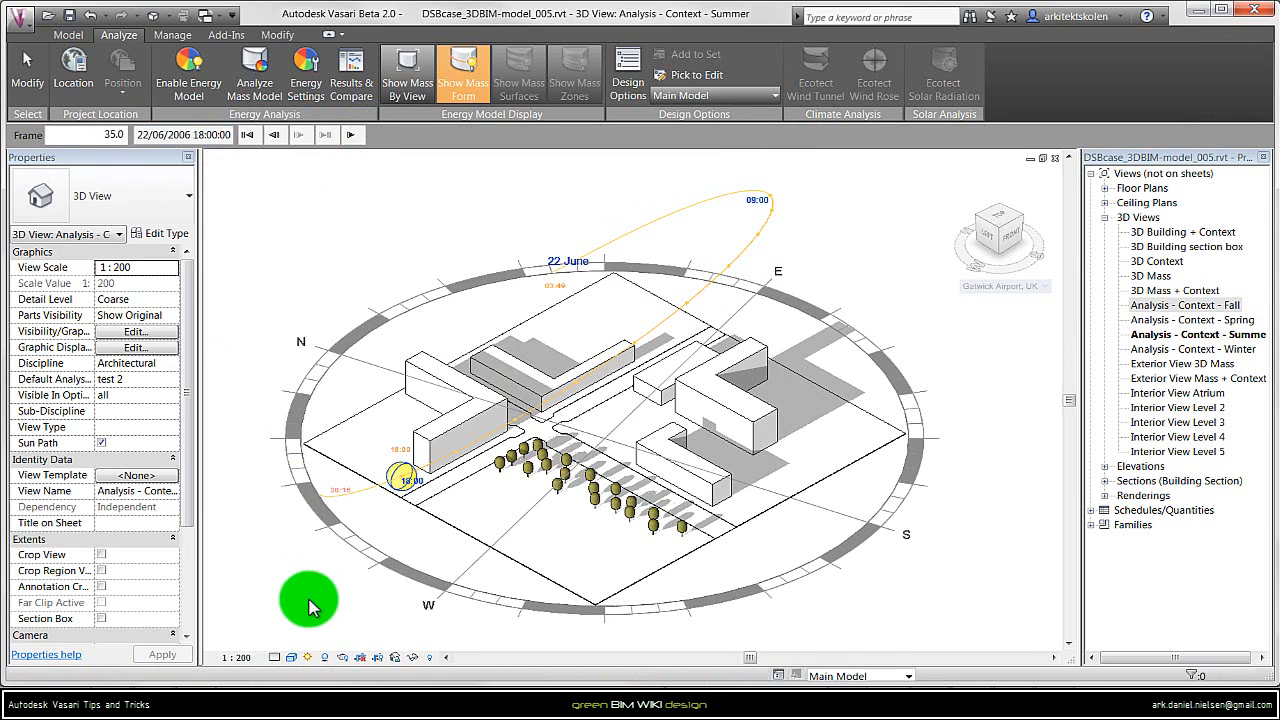
- Set the solar study's time interval to 15 minutes in the sun settings
left_click(307, 657)
left_click(354, 566)
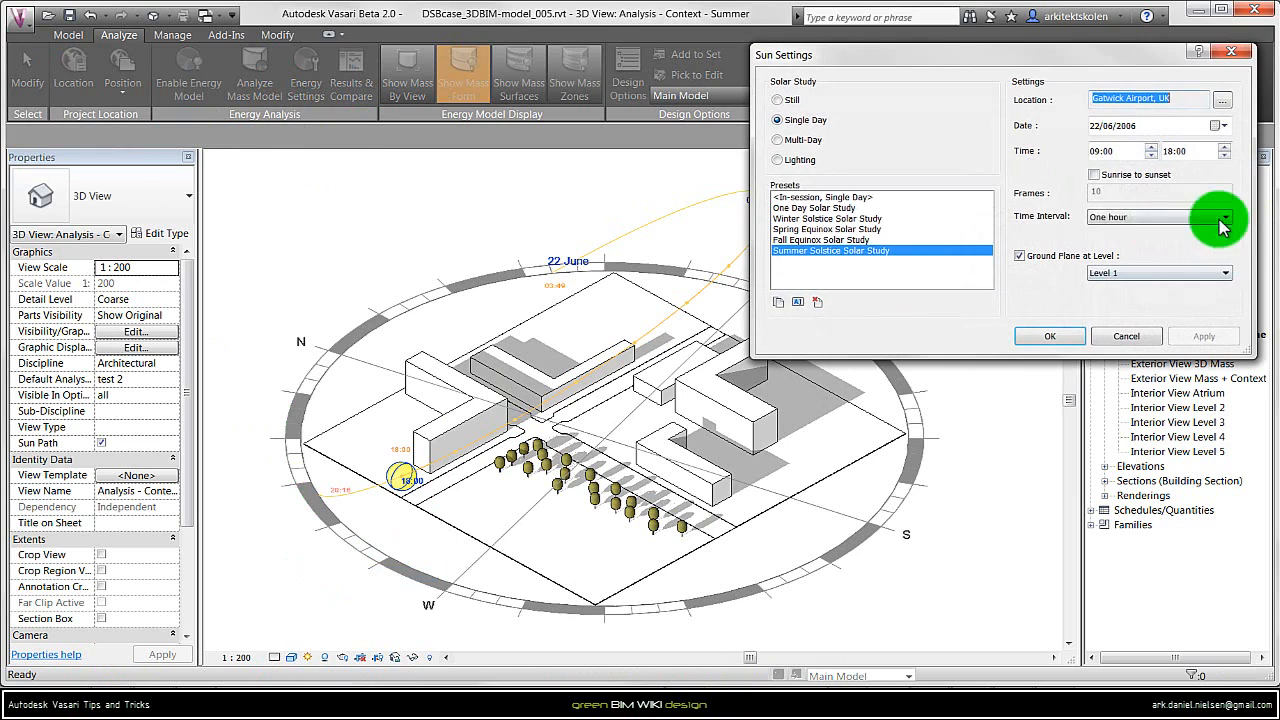
left_click(1157, 227)
left_click(1157, 237)
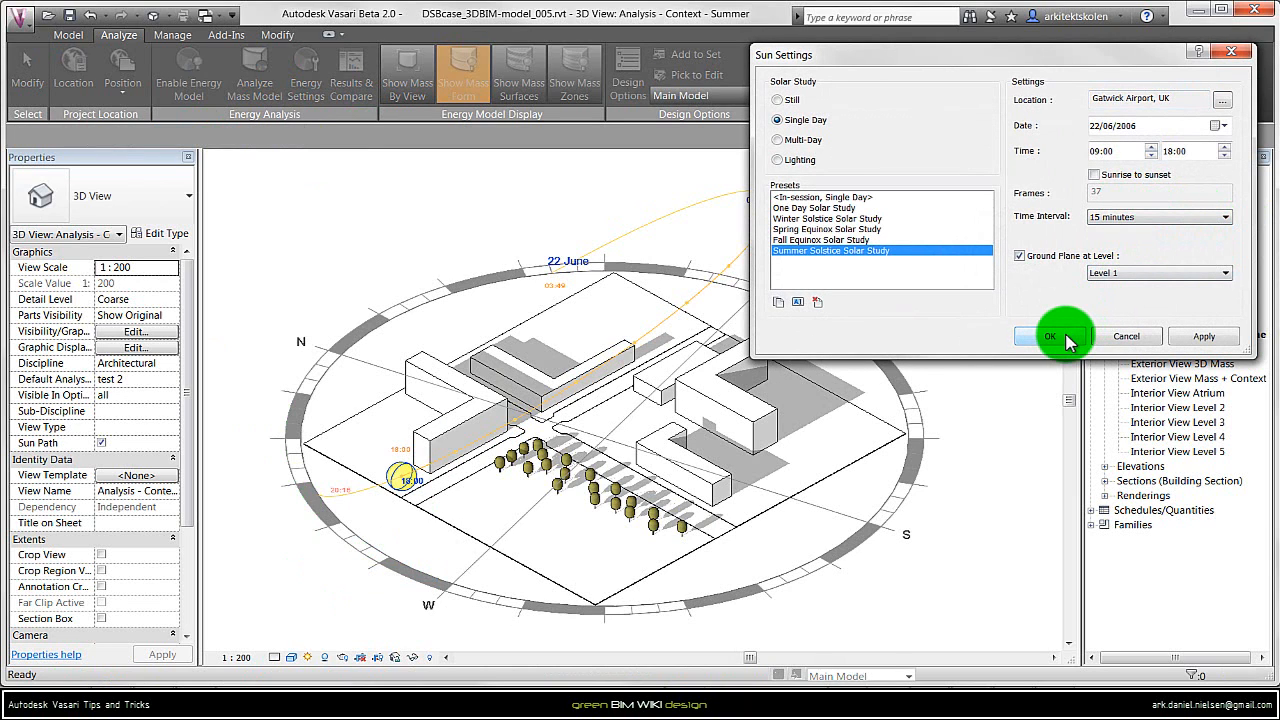
left_click(1066, 340)
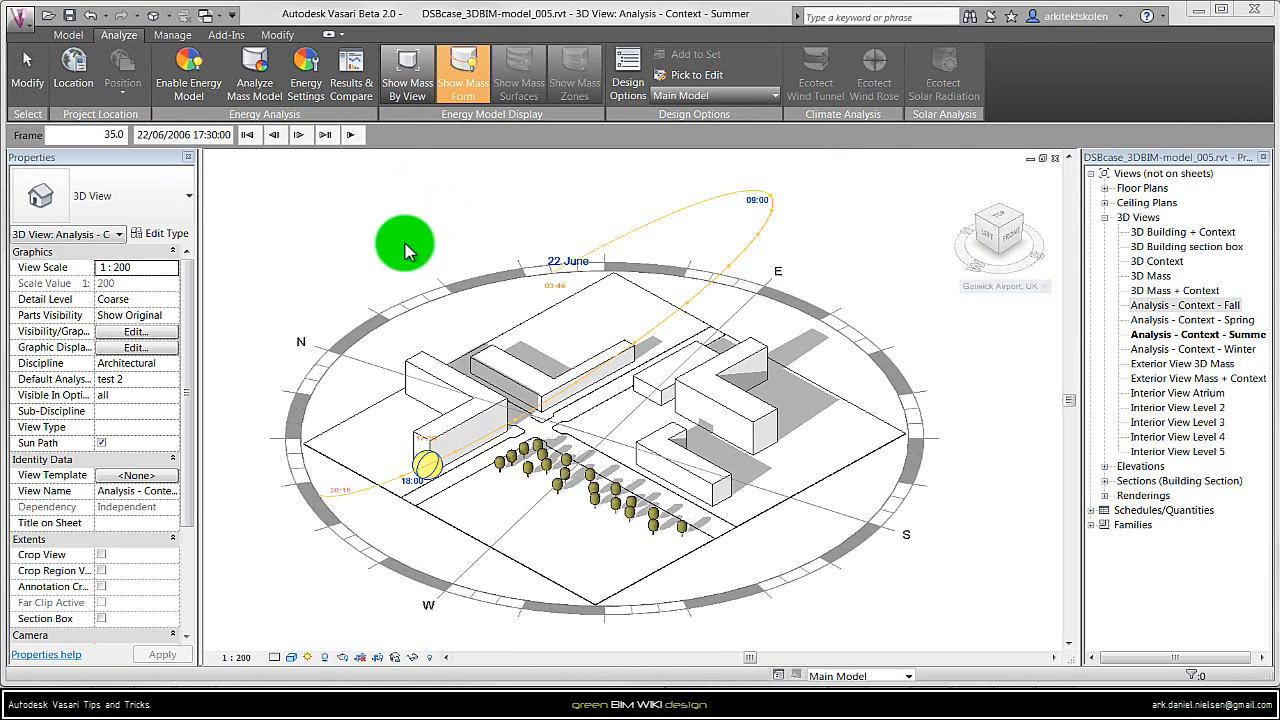
- Turn off the sun path in the Summer view, keeping the shadows displayed
left_click(406, 325)
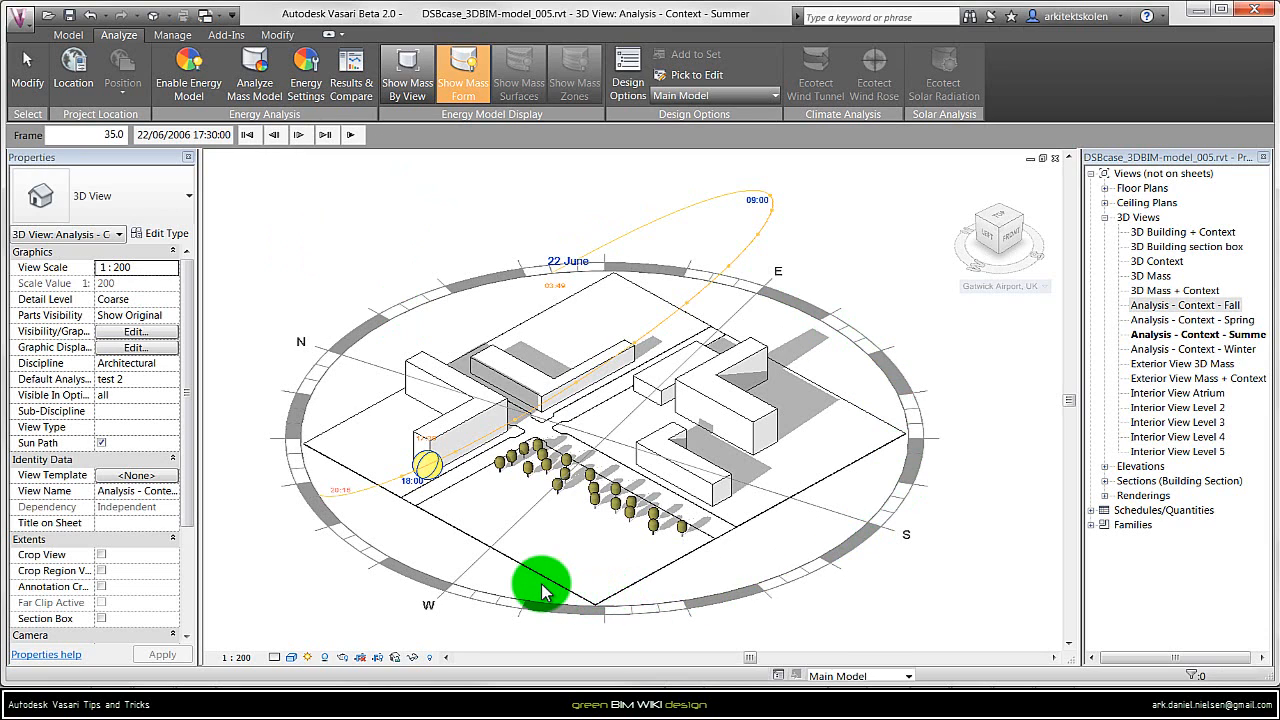
left_click(308, 660)
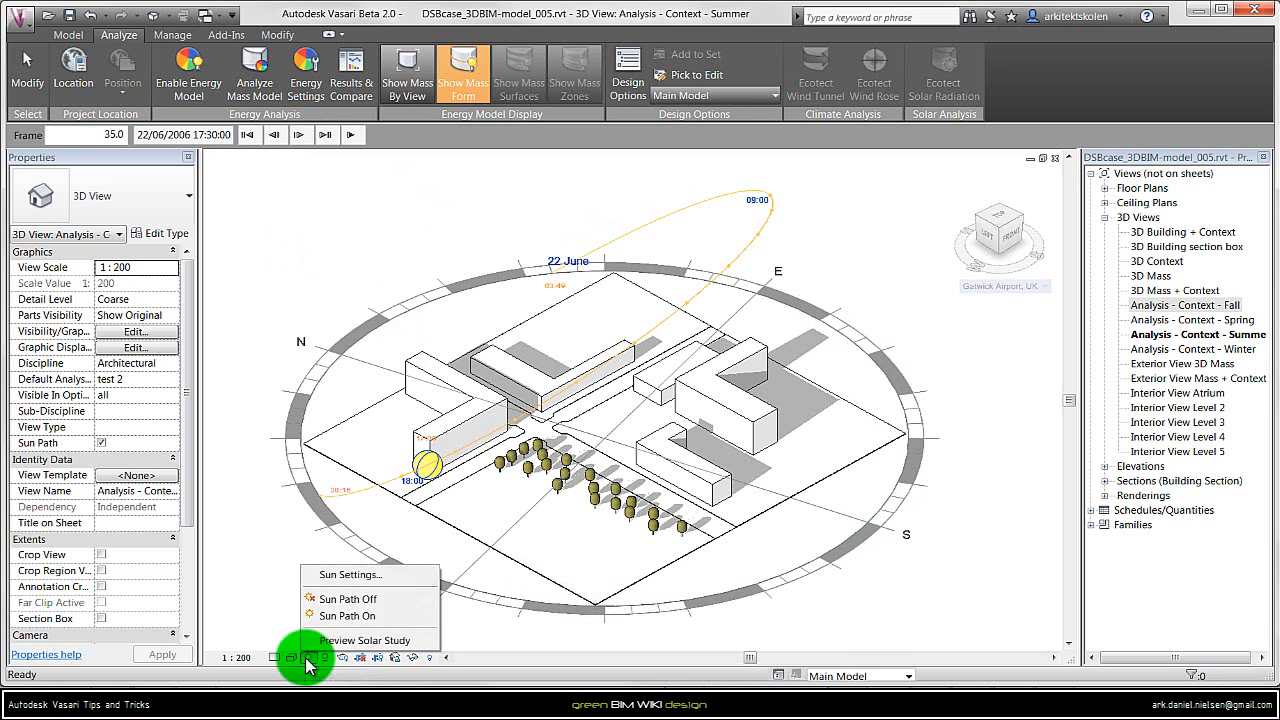
left_click(368, 600)
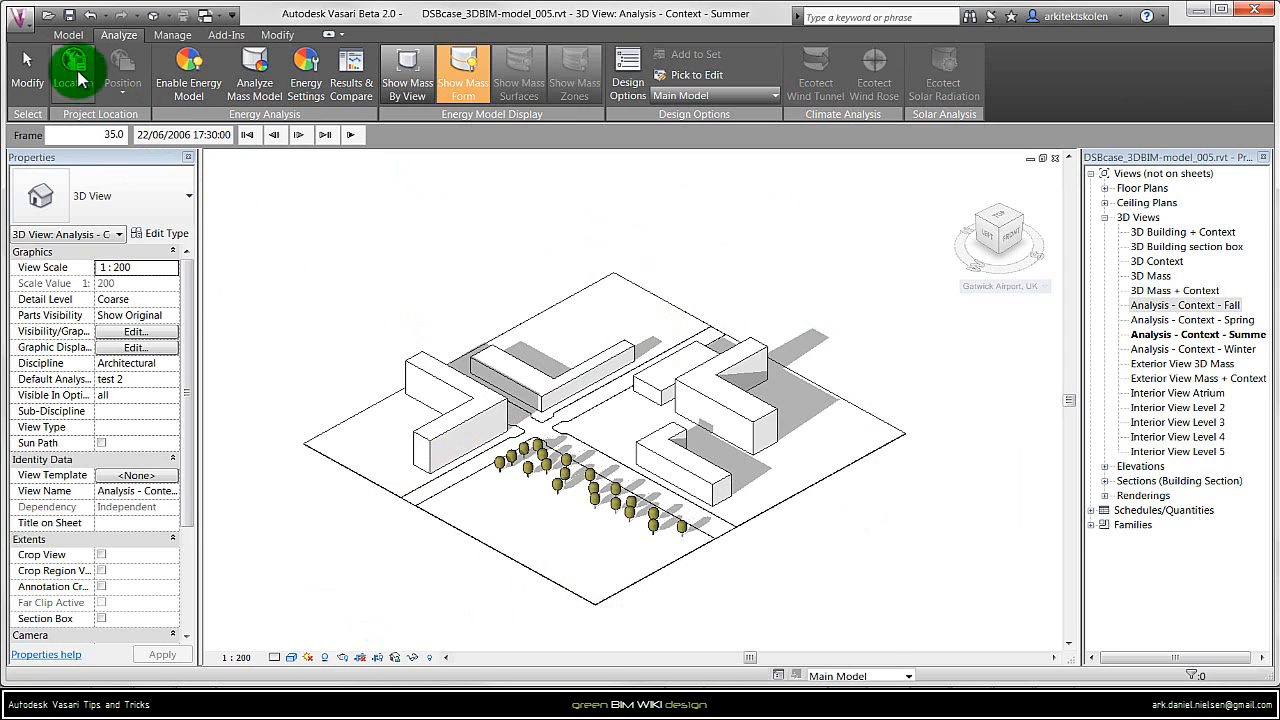
- Start an image export of the Summer view, setting the output file to 3D Context - Summer 12.jpg on the desktop
left_click(22, 30)
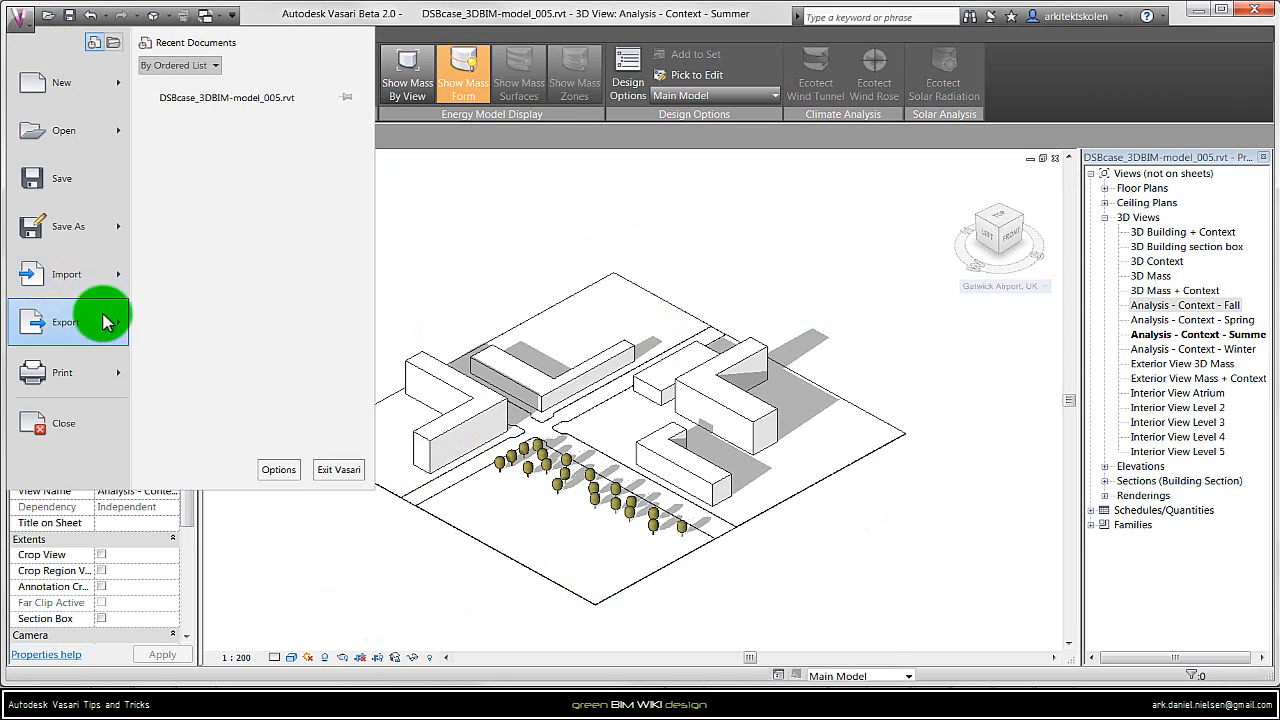
left_click(24, 320)
mouse_move(282, 177)
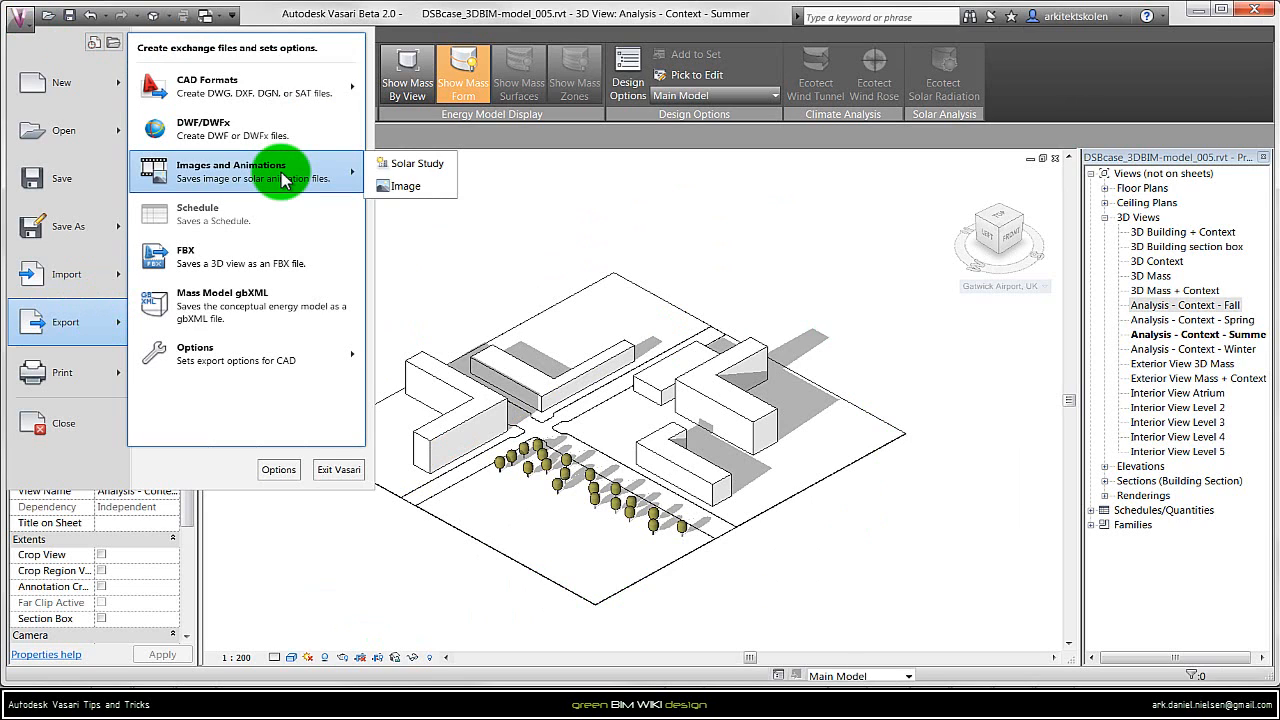
left_click(408, 187)
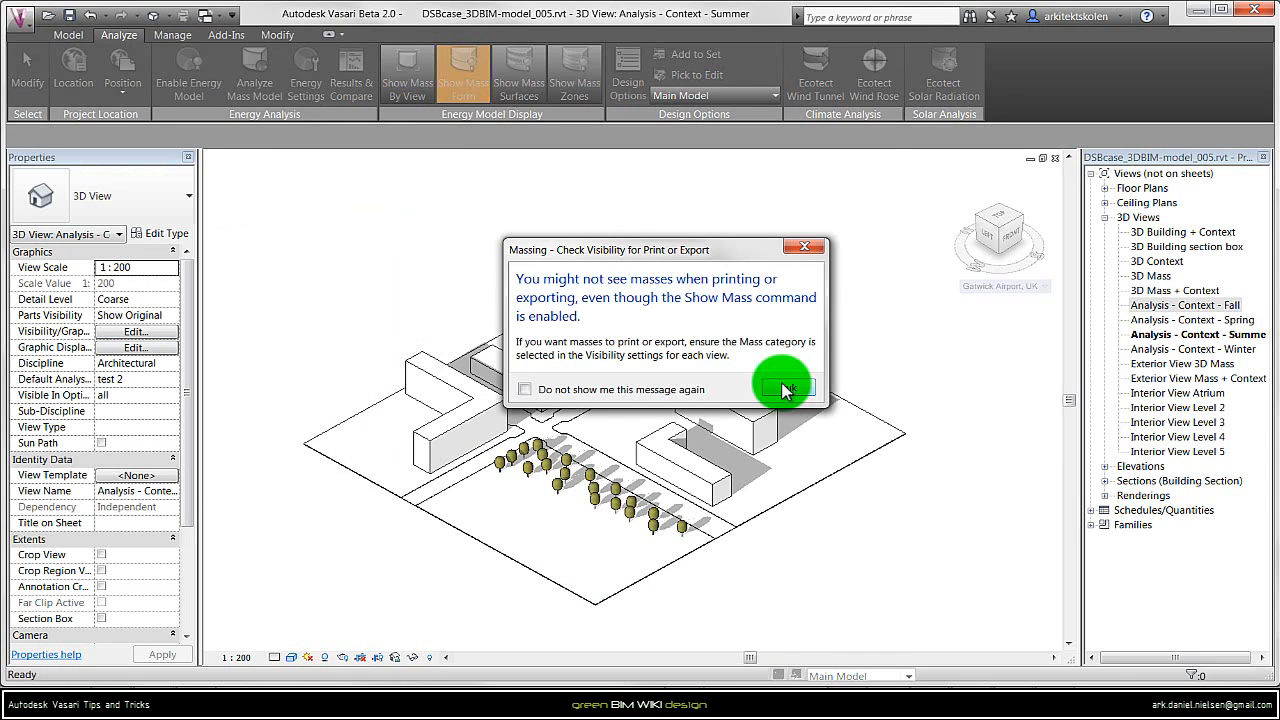
left_click(786, 389)
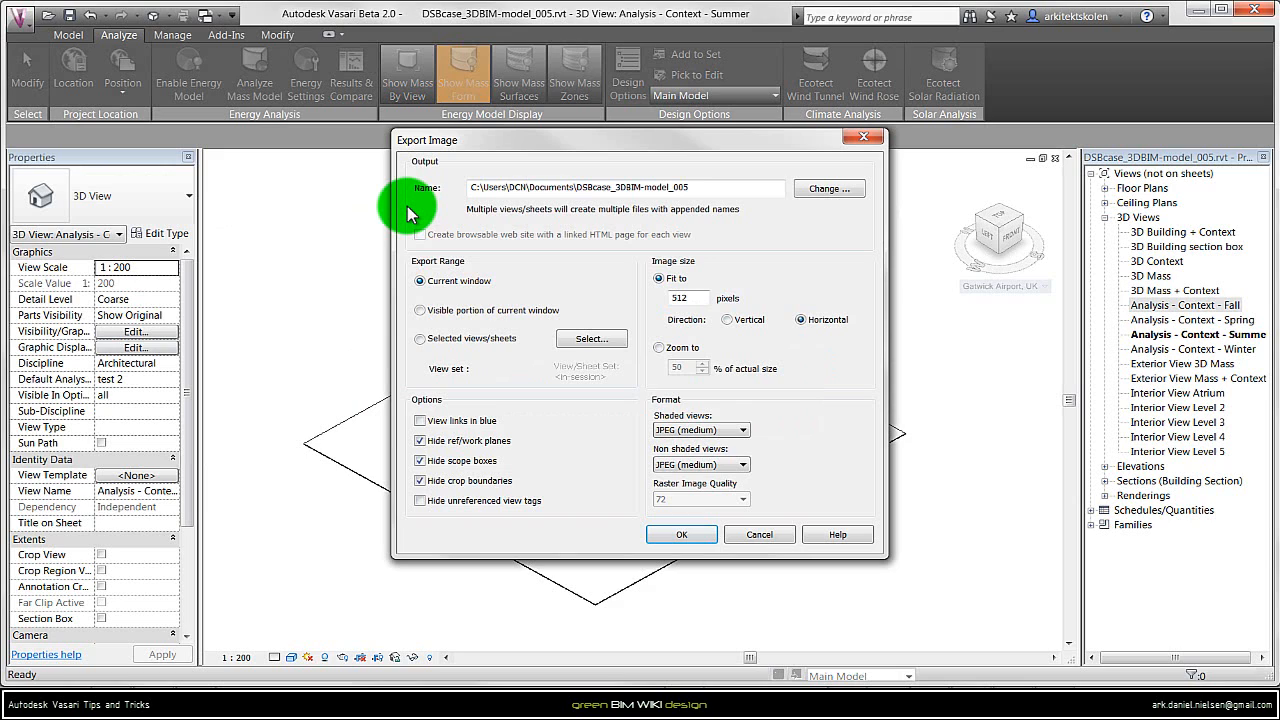
left_click(826, 195)
left_click(565, 378)
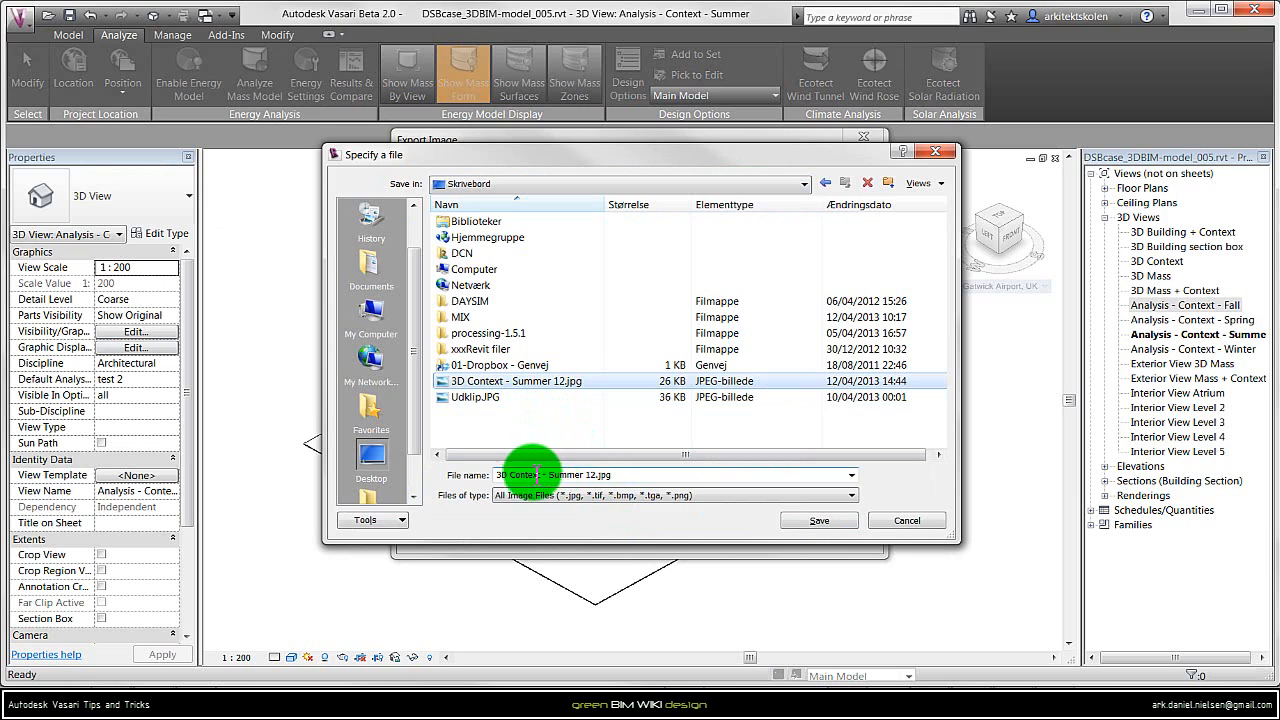
triple_click(575, 475)
left_click(576, 475)
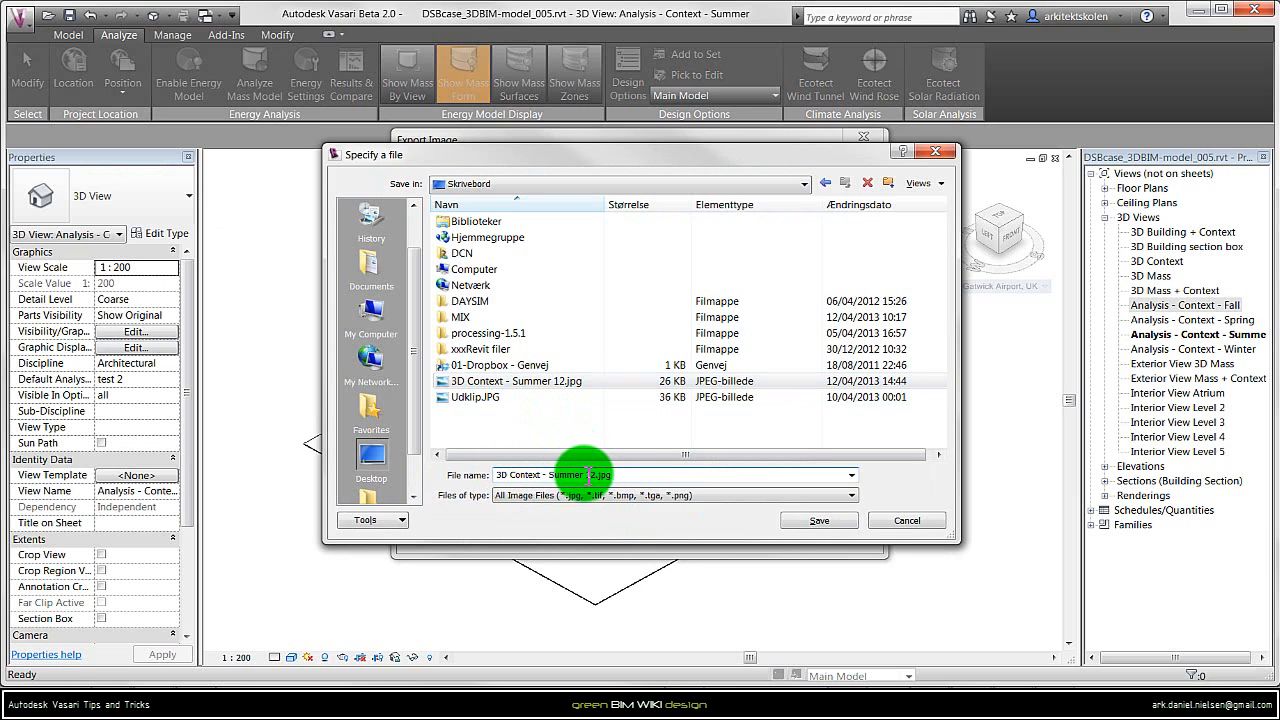
left_click(819, 520)
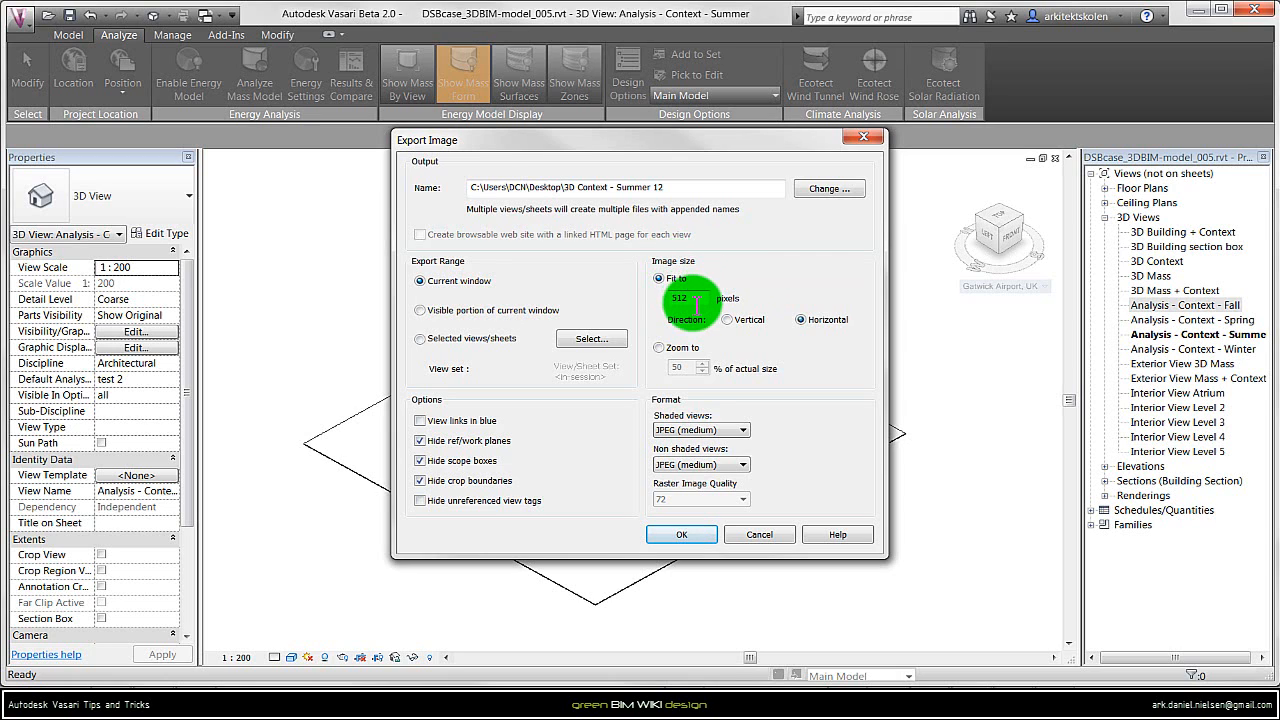
- Export the current window as a JPEG (medium) image fitted to 512 pixels horizontally, replacing the existing file, and close the image preview
double_click(697, 297)
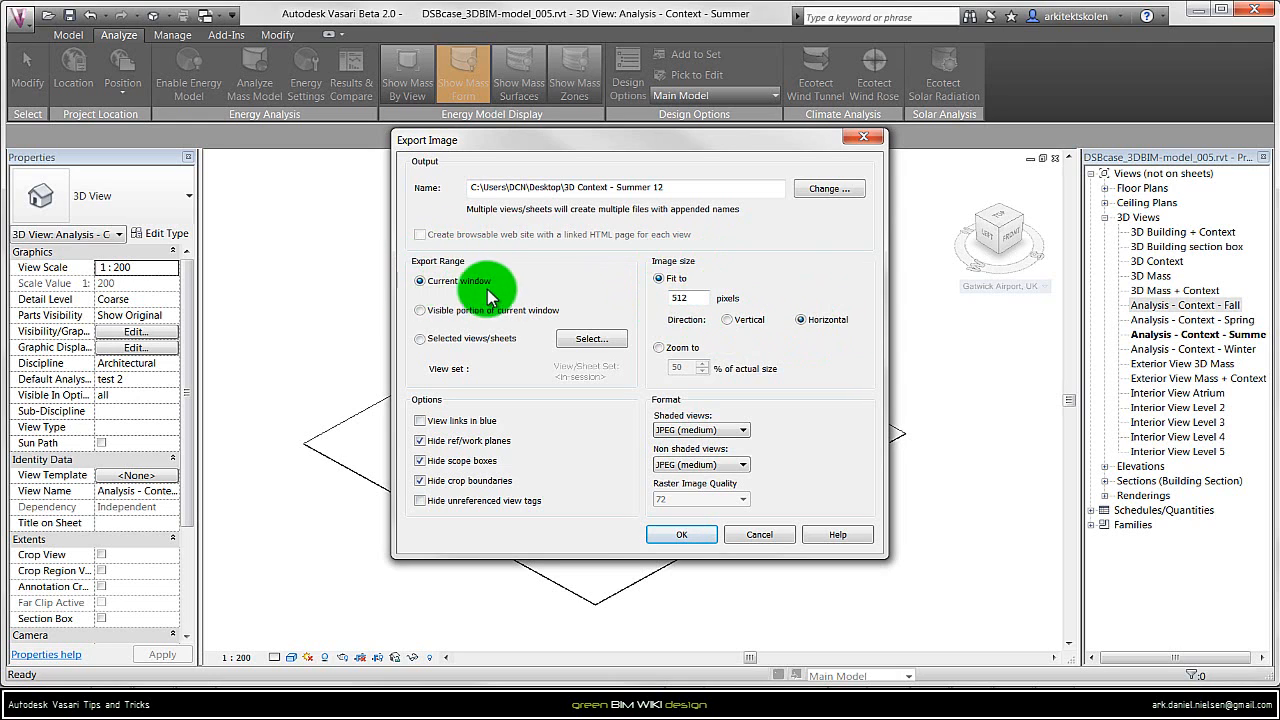
left_click(418, 284)
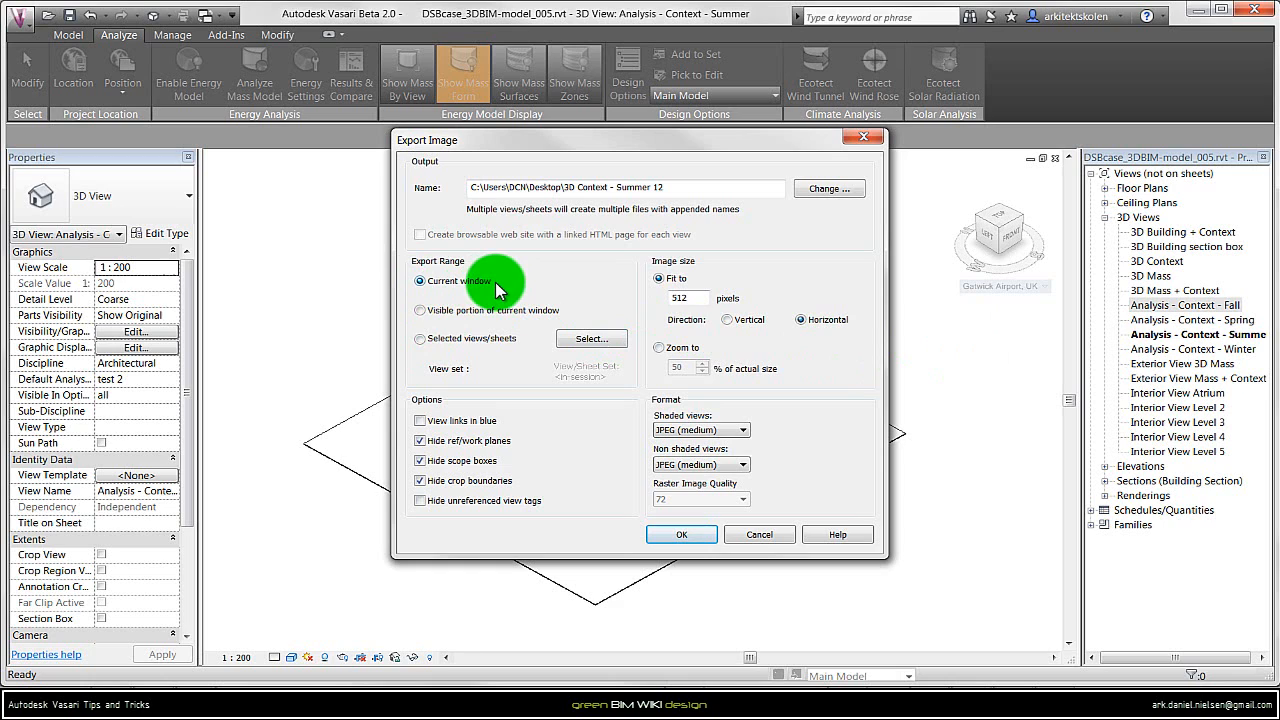
left_click(742, 430)
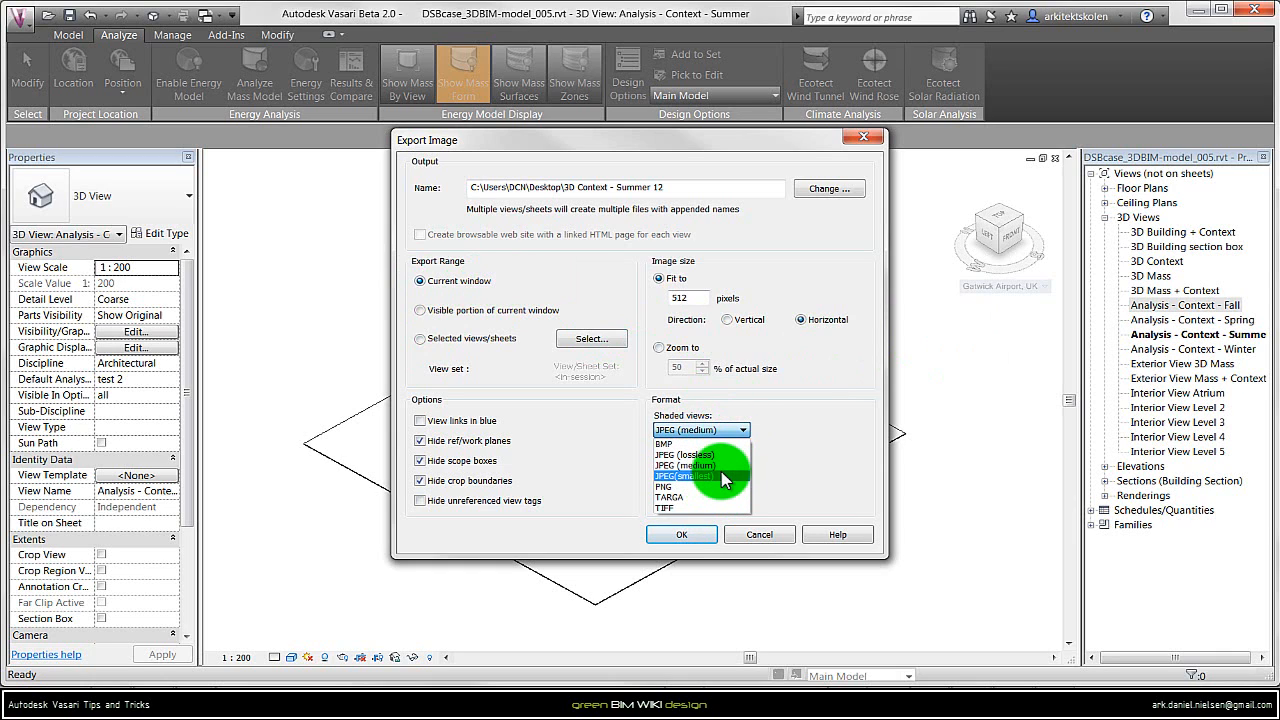
left_click(782, 455)
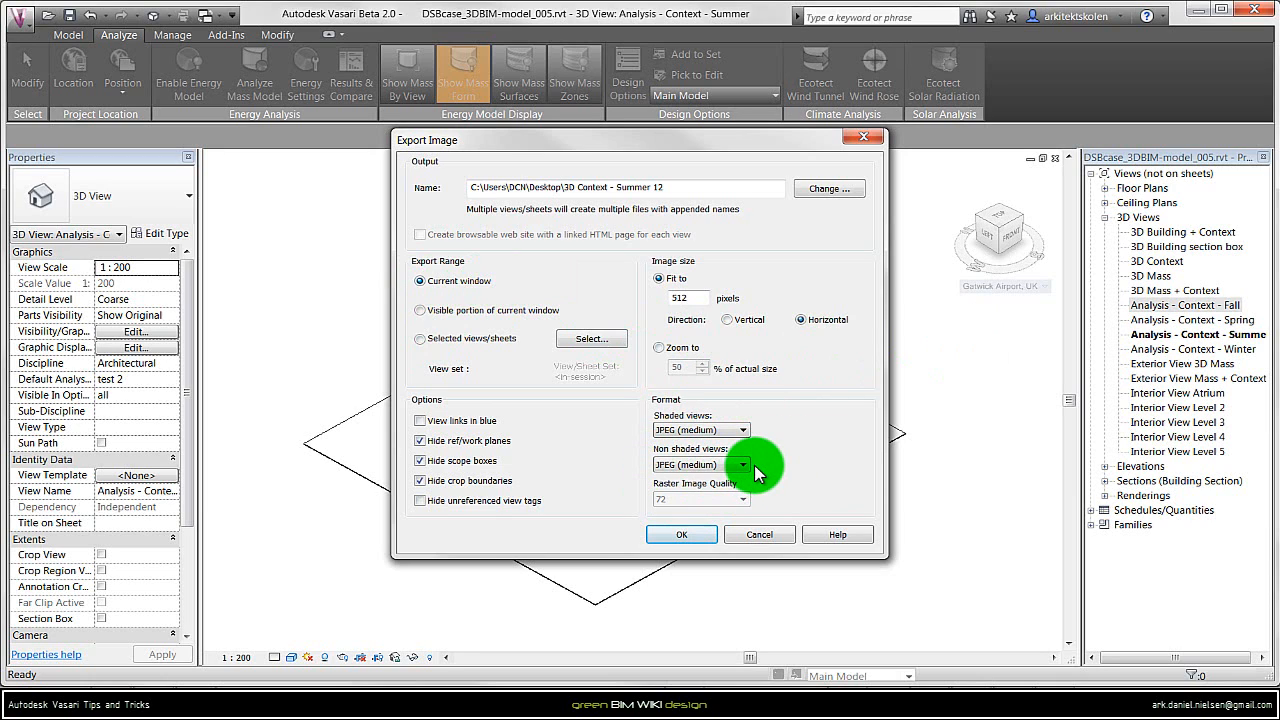
left_click(681, 537)
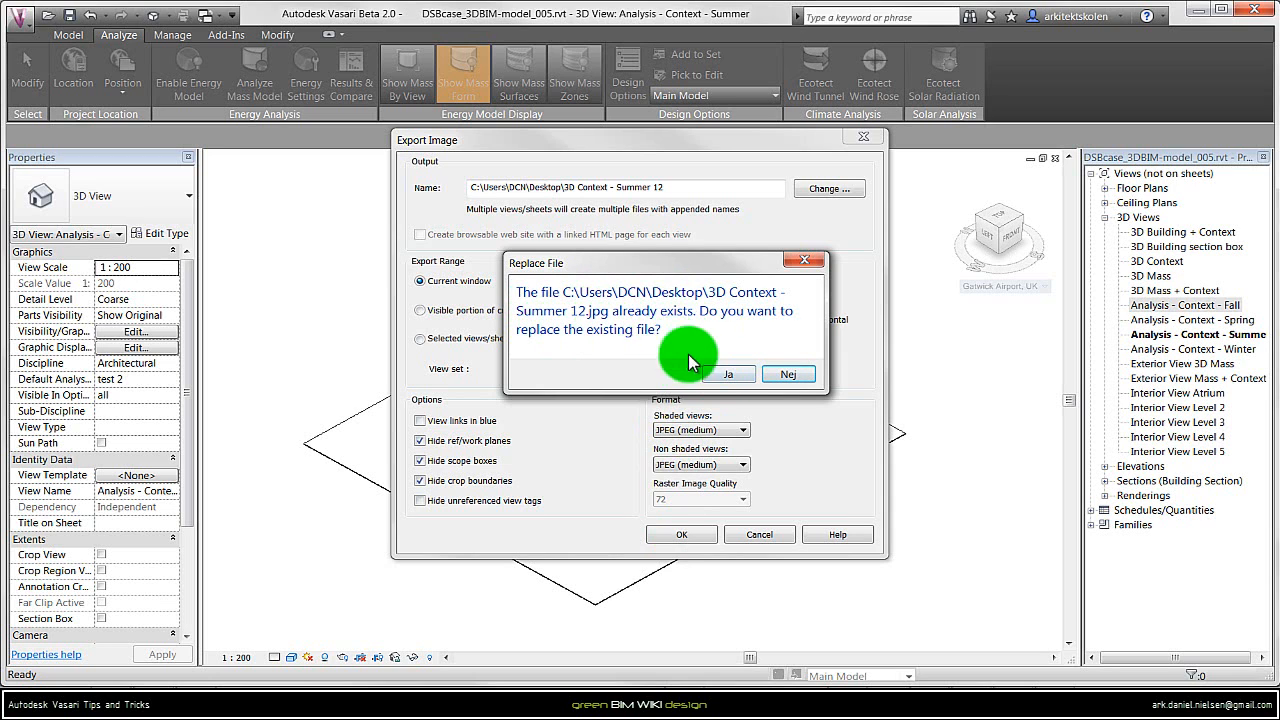
left_click(728, 376)
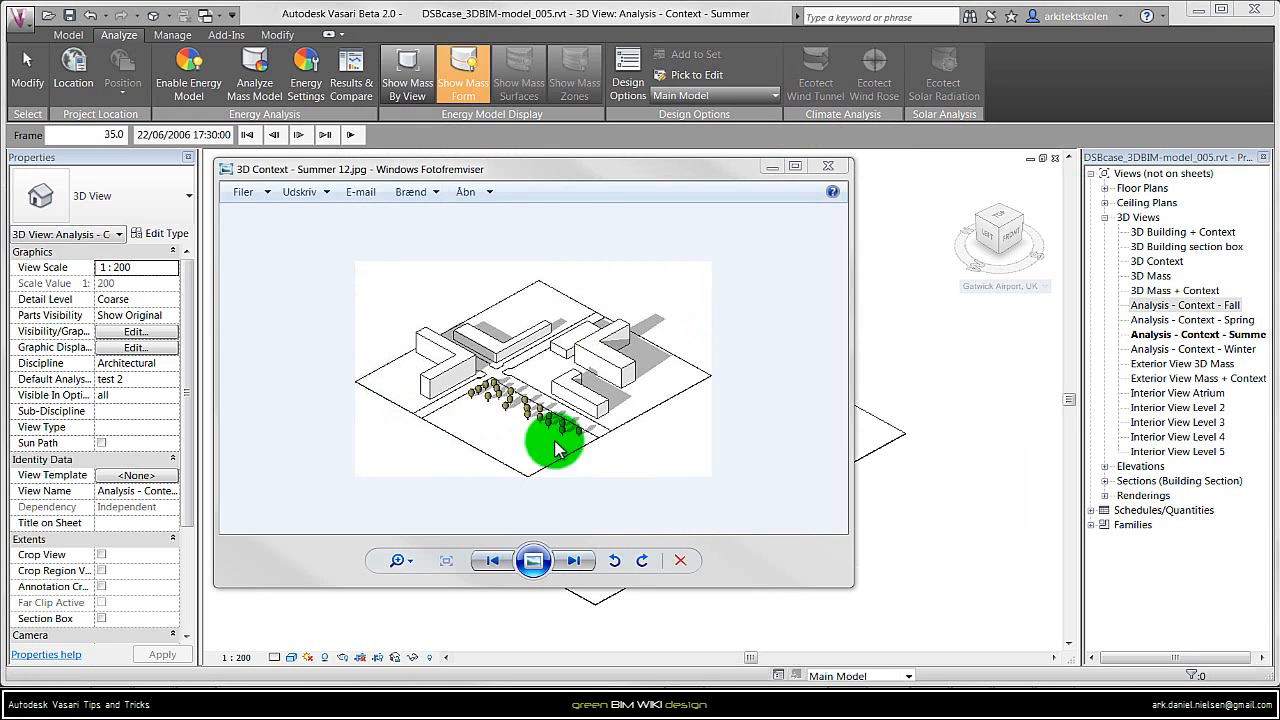
key("alt+F4")
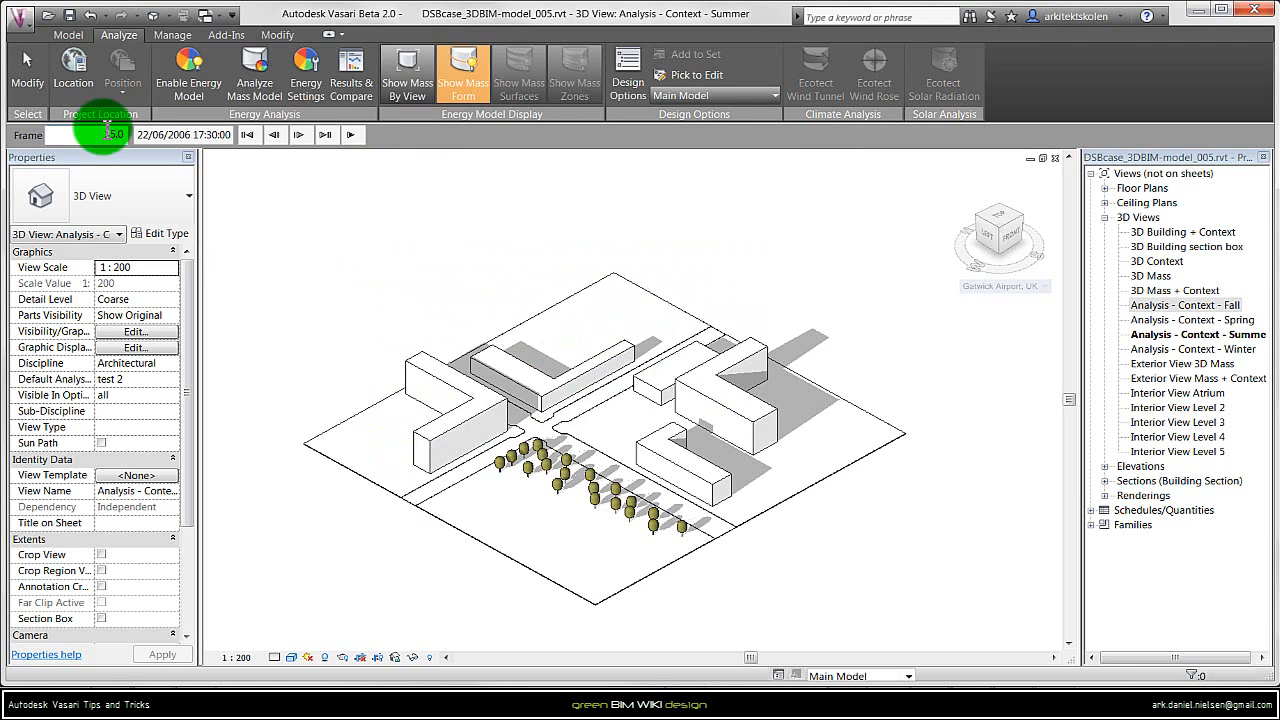
- Start a solar study export with all frames at 15 frames/sec, Shaded with Edges style and a 1920-pixel width
left_click(22, 35)
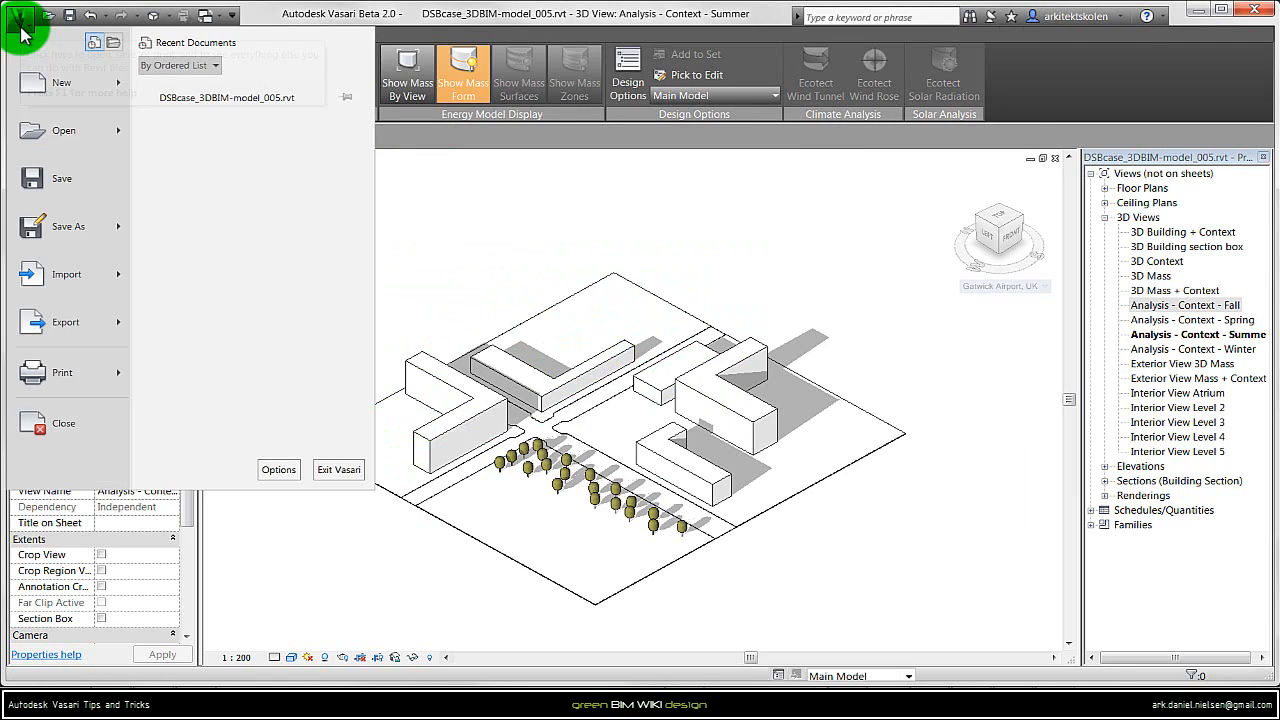
left_click(106, 332)
left_click(343, 180)
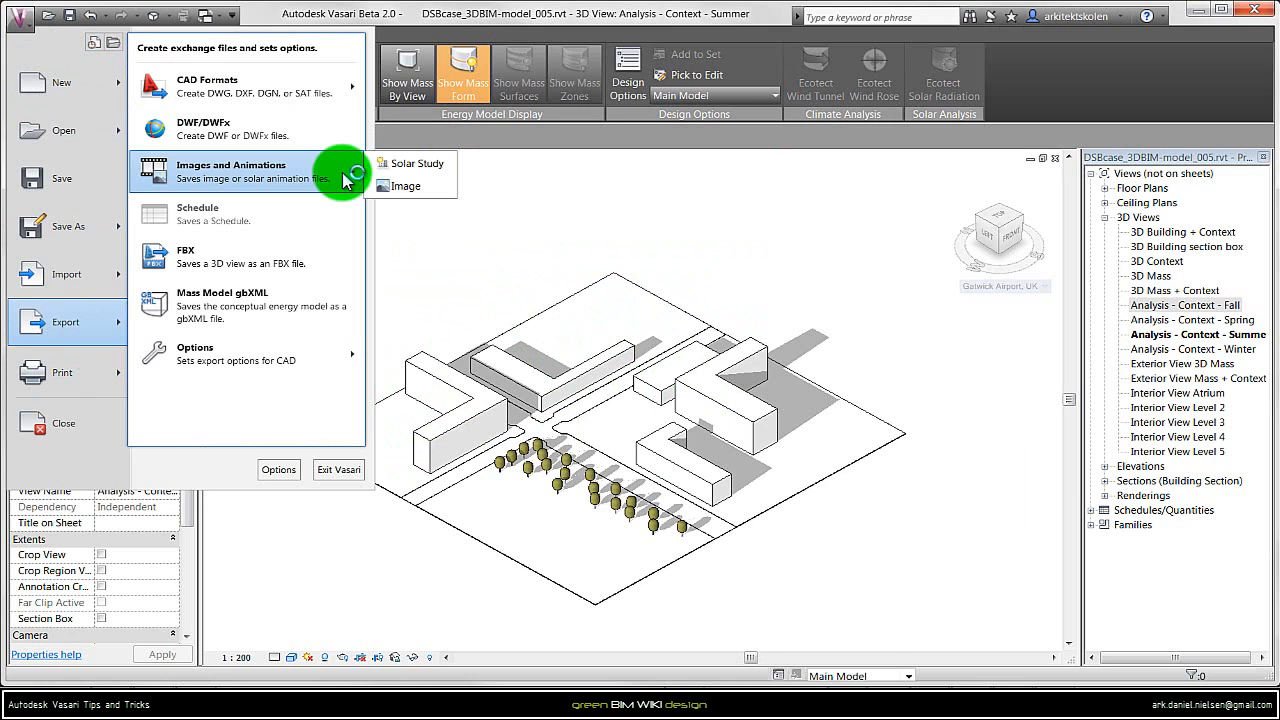
left_click(431, 174)
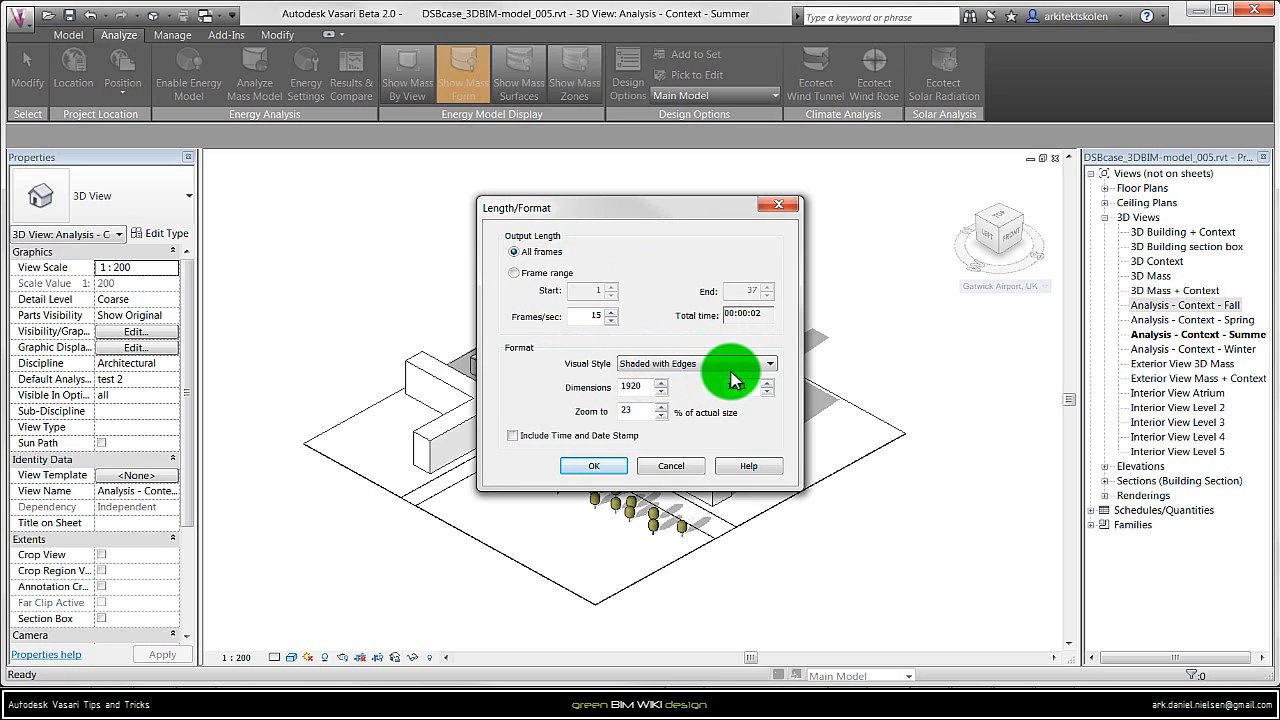
left_click(592, 468)
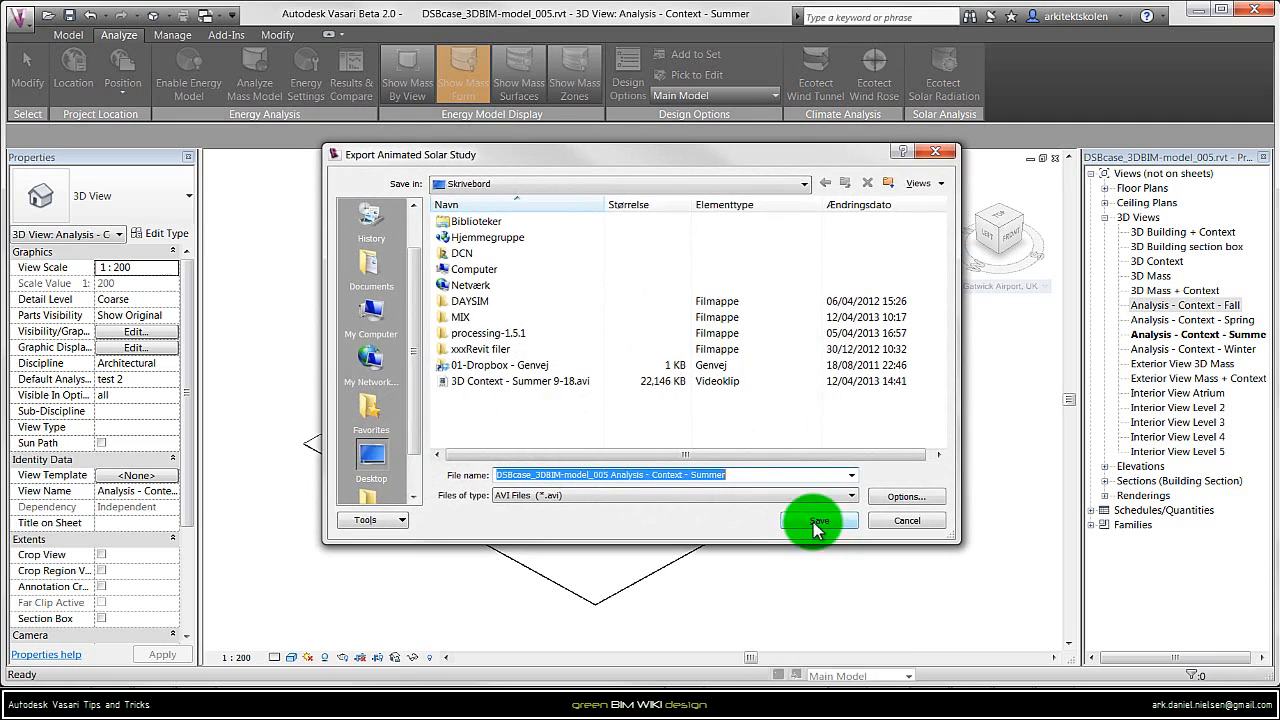
- Save the animated solar study to the desktop as the AVI file 3D Context - Summer 9-18.avi
left_click(520, 381)
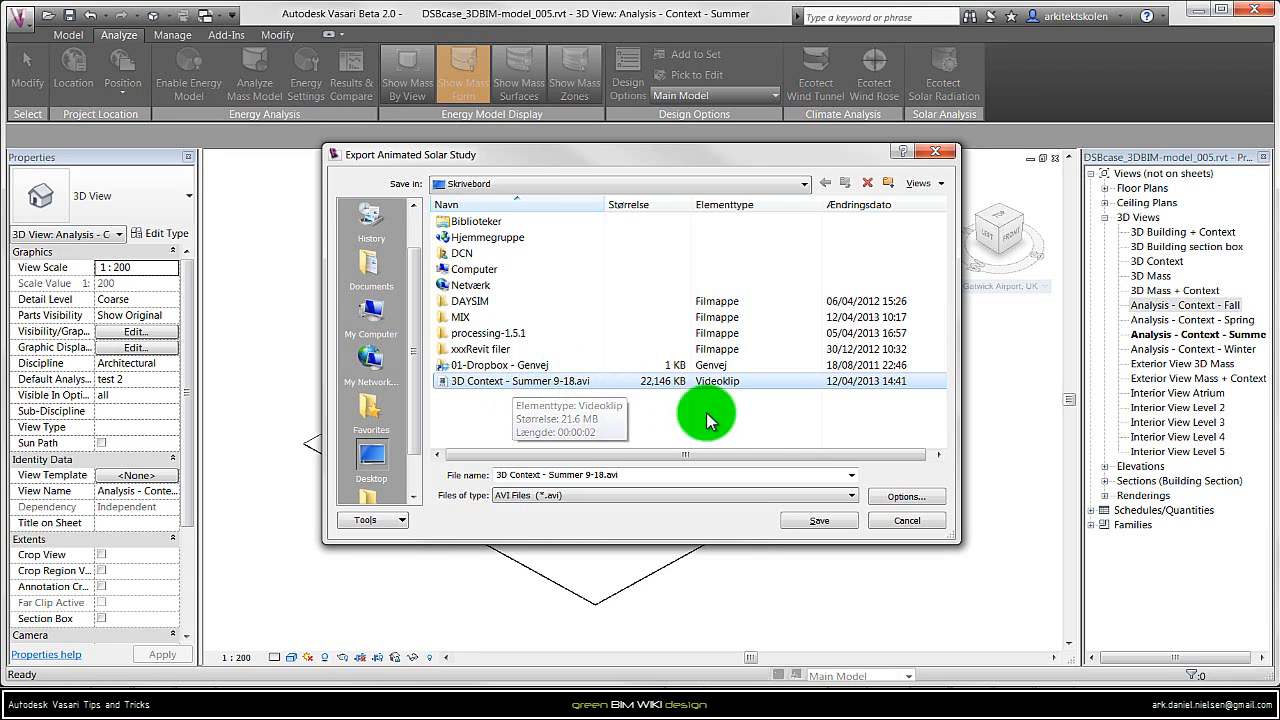
left_click(851, 496)
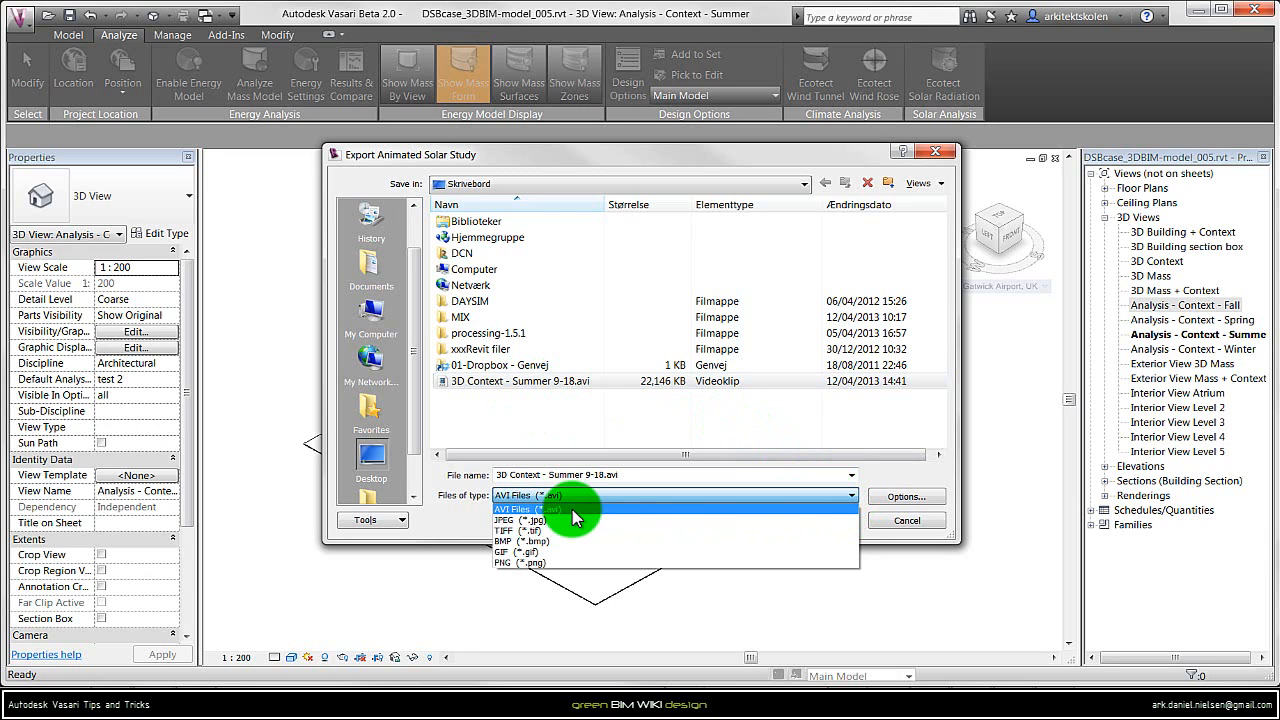
left_click(576, 516)
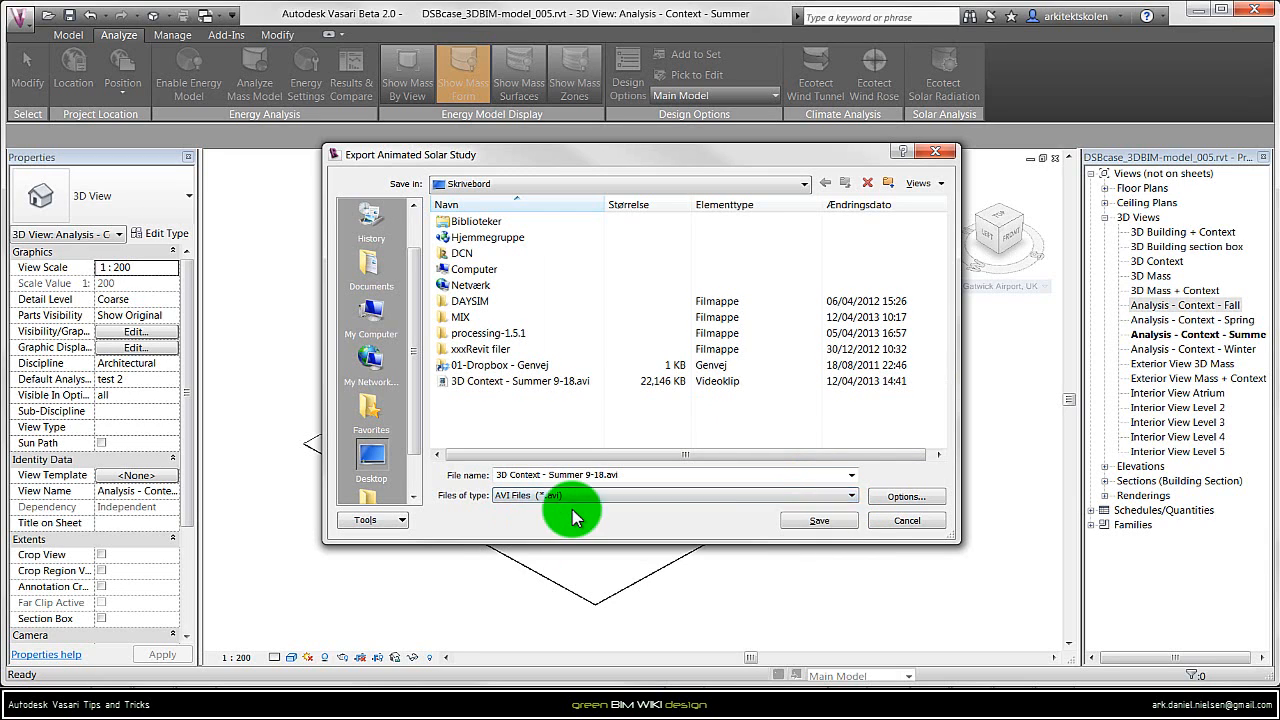
left_click(828, 520)
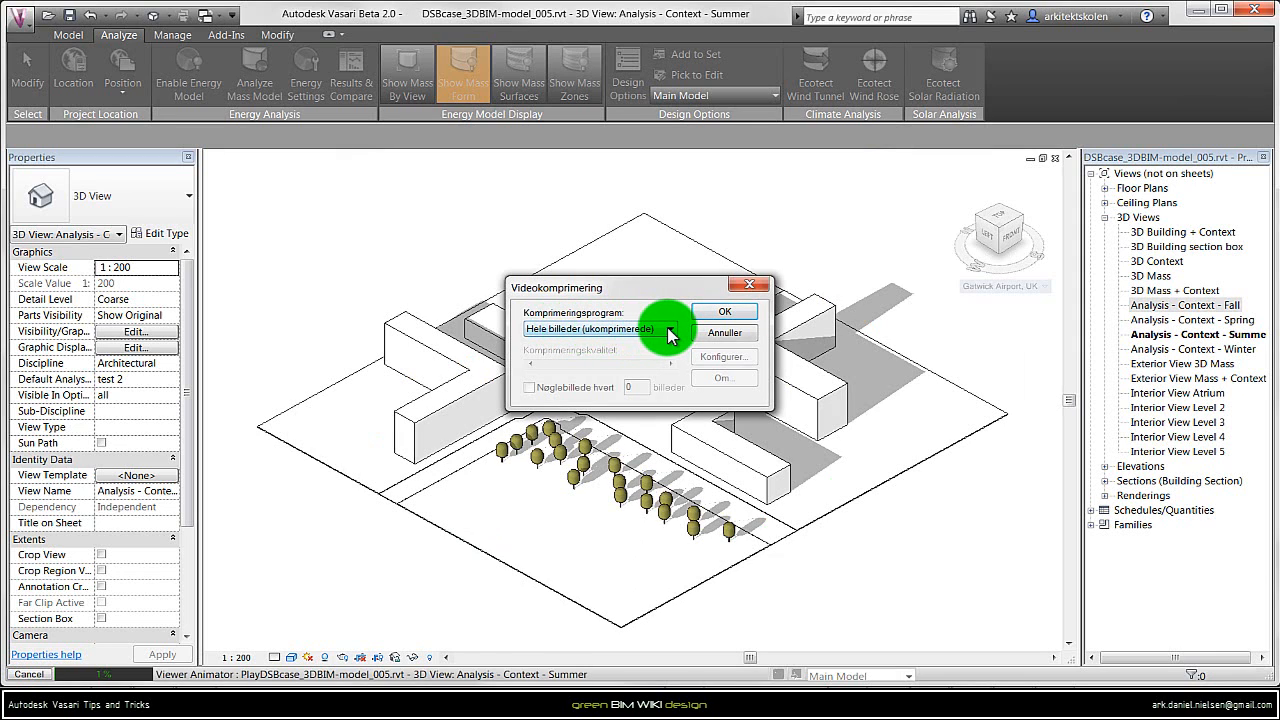
- Choose the video compression to complete the animation export, and play the exported video
left_click(670, 332)
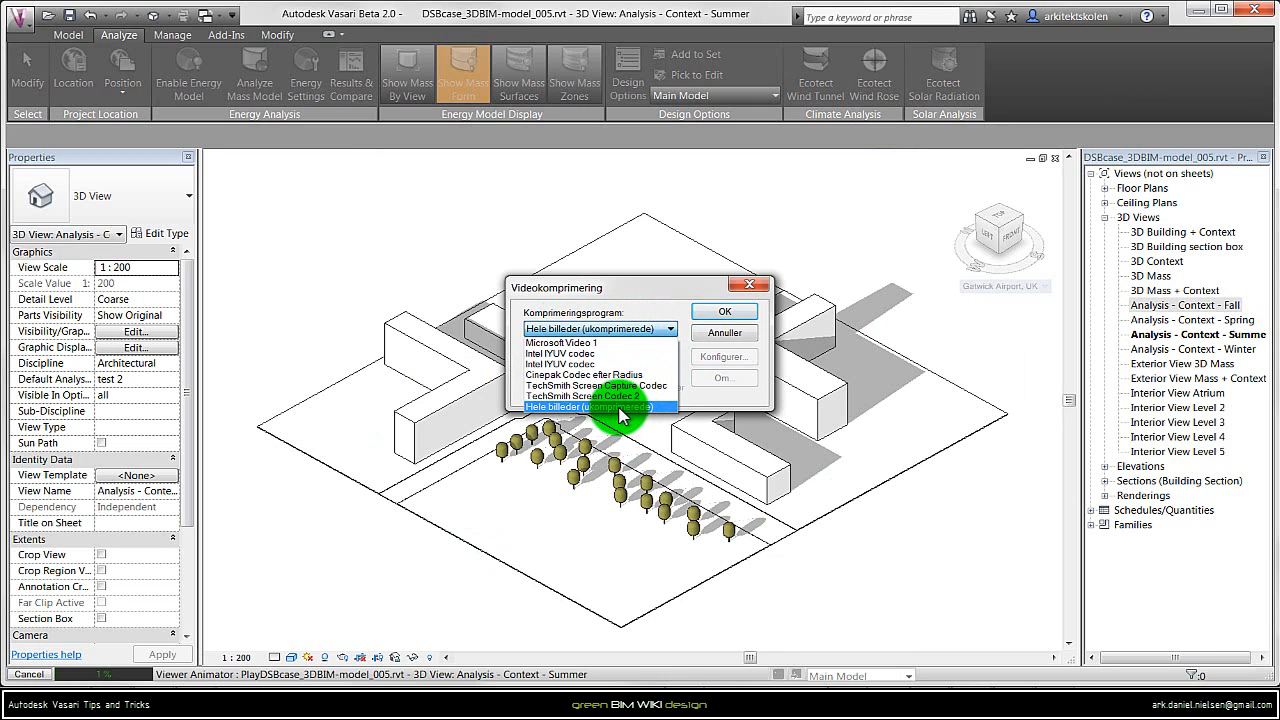
left_click(560, 400)
left_click(724, 312)
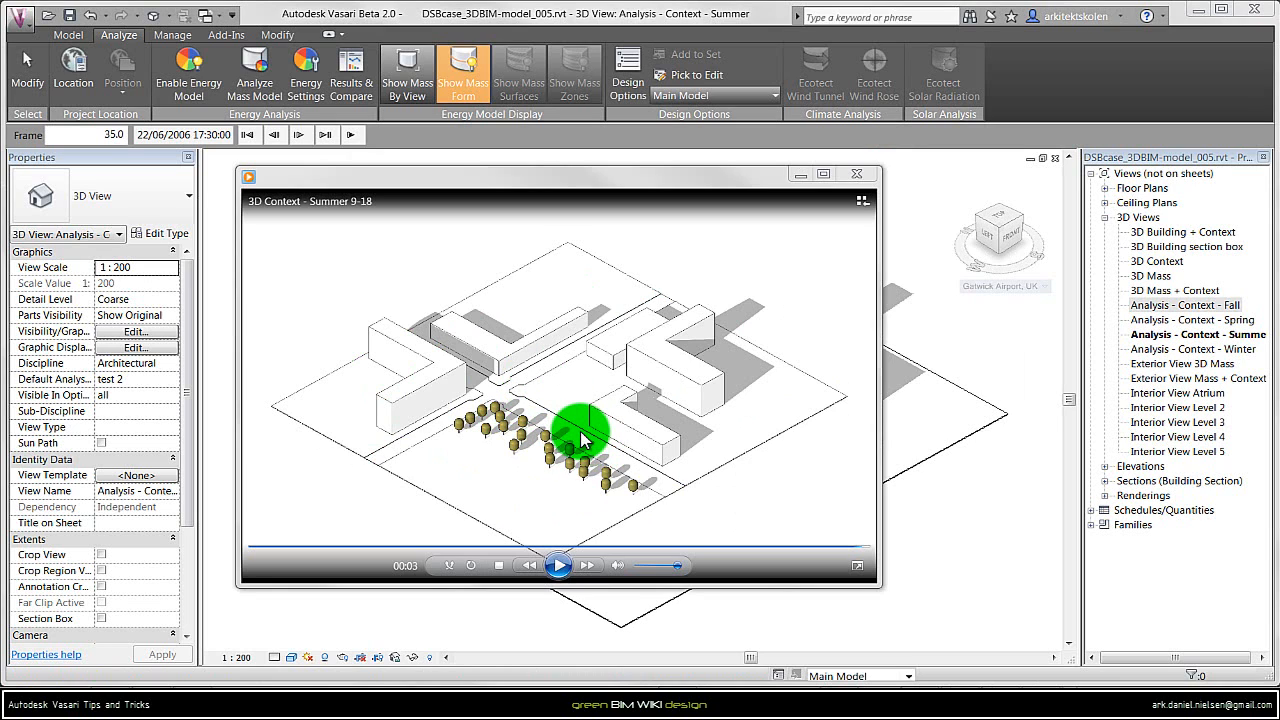
left_click(558, 566)
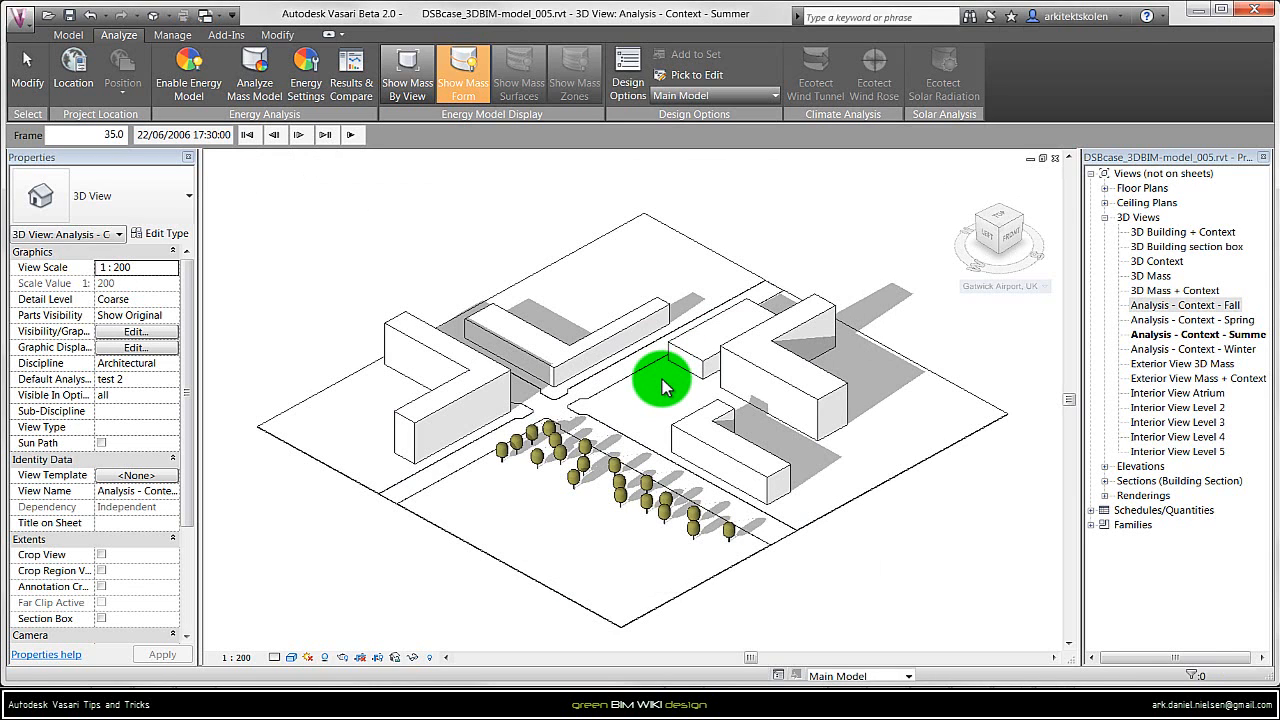
- Open the Analysis - Context 2D - Winter floor plan view
left_click(1105, 188)
double_click(1135, 246)
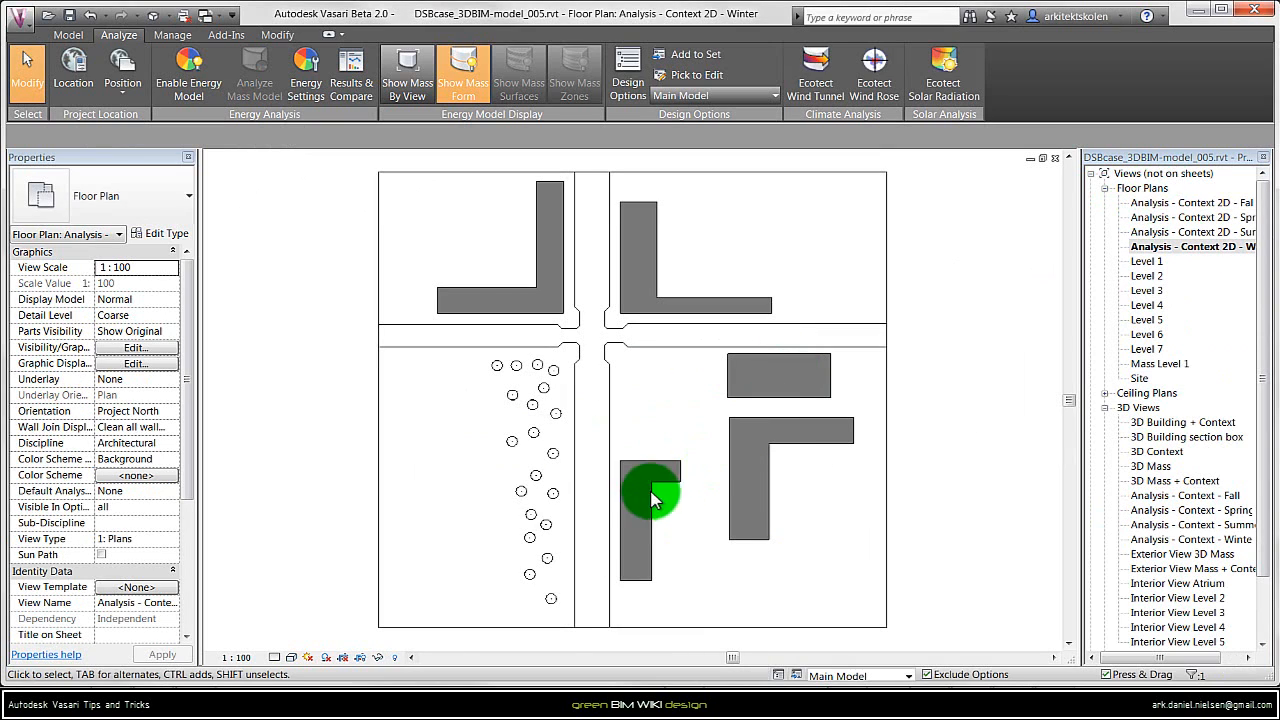